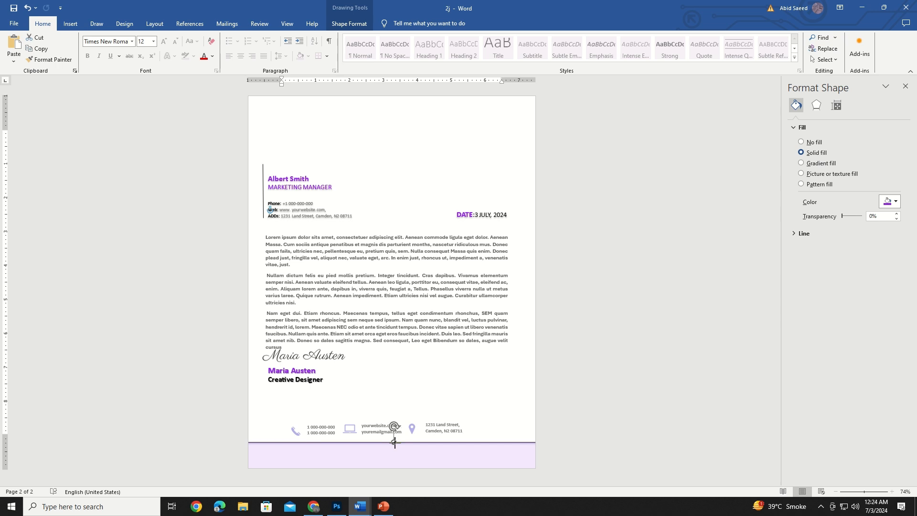
# Step: Recolour the laptop icon in the page footer with the recent purple fill
pyautogui.click(486, 414)
pyautogui.click(350, 429)
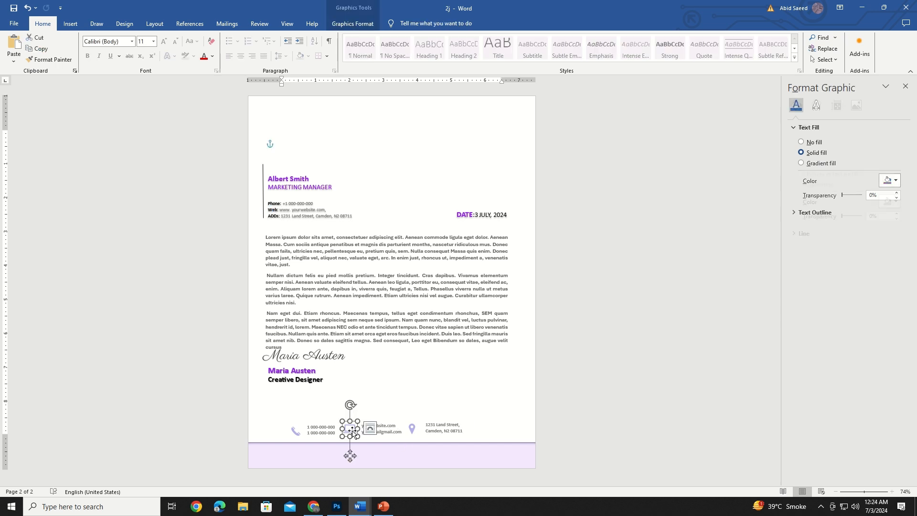
pyautogui.click(352, 24)
pyautogui.click(305, 38)
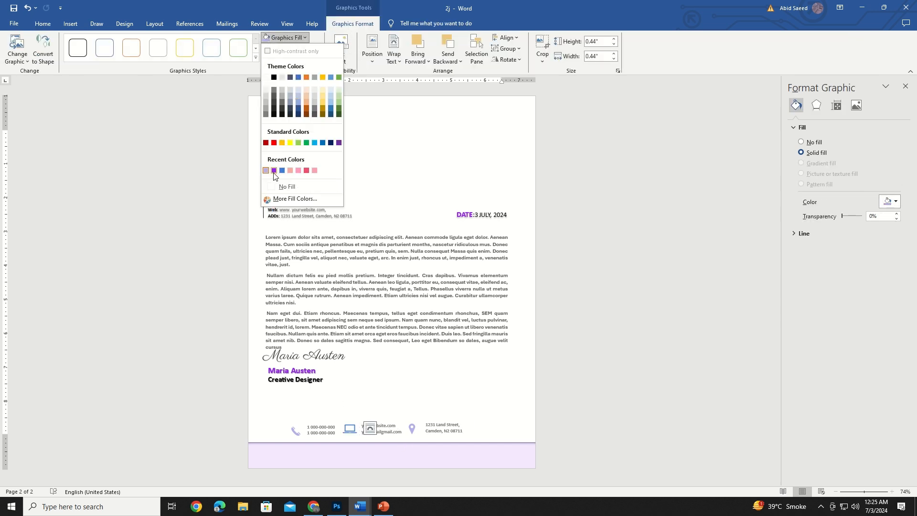
pyautogui.click(274, 171)
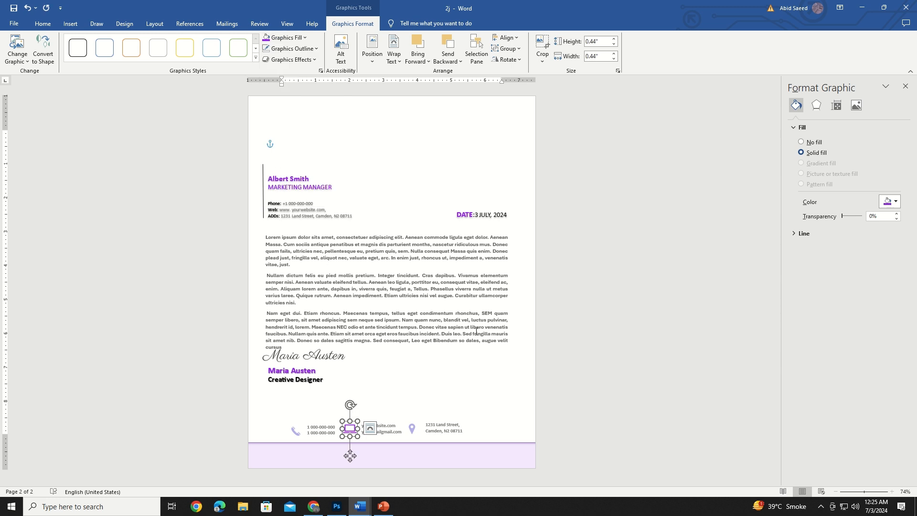
# Step: Draw a thin horizontal rectangle about 0.05" high and 8.1" wide across the page header, above the name block
pyautogui.click(71, 23)
pyautogui.click(131, 47)
pyautogui.click(154, 83)
pyautogui.moveTo(252, 136)
pyautogui.mouseDown()
pyautogui.moveTo(370, 150)
pyautogui.moveTo(531, 139)
pyautogui.moveTo(499, 146)
pyautogui.mouseUp()
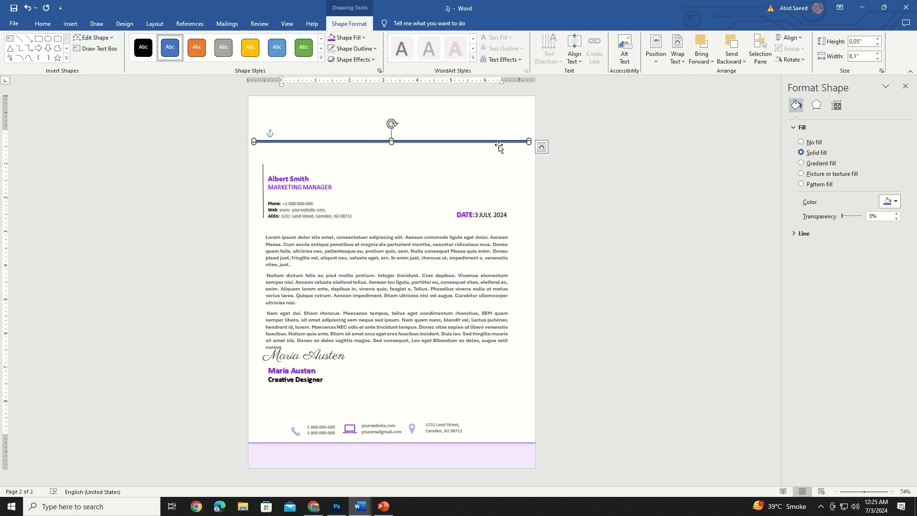
# Step: Give the thin header rectangle the recent purple fill and no outline
pyautogui.click(345, 37)
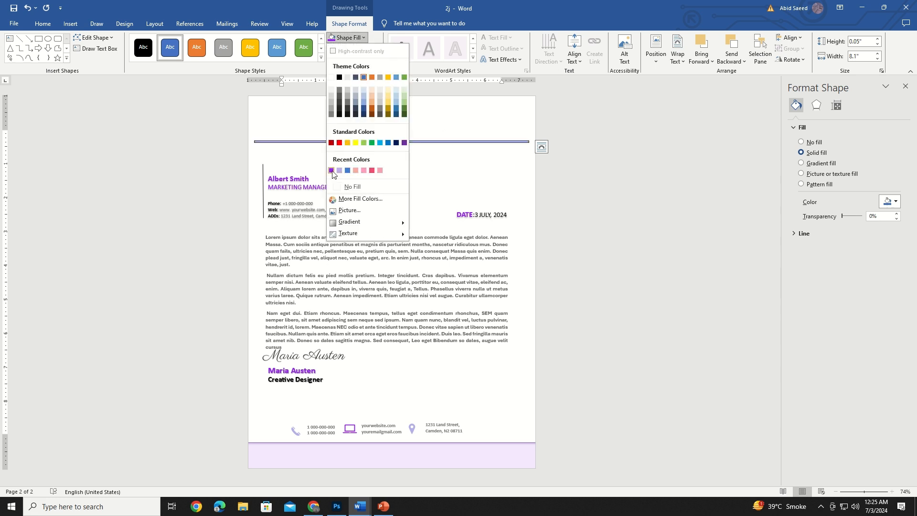
pyautogui.click(331, 170)
pyautogui.click(354, 48)
pyautogui.click(355, 198)
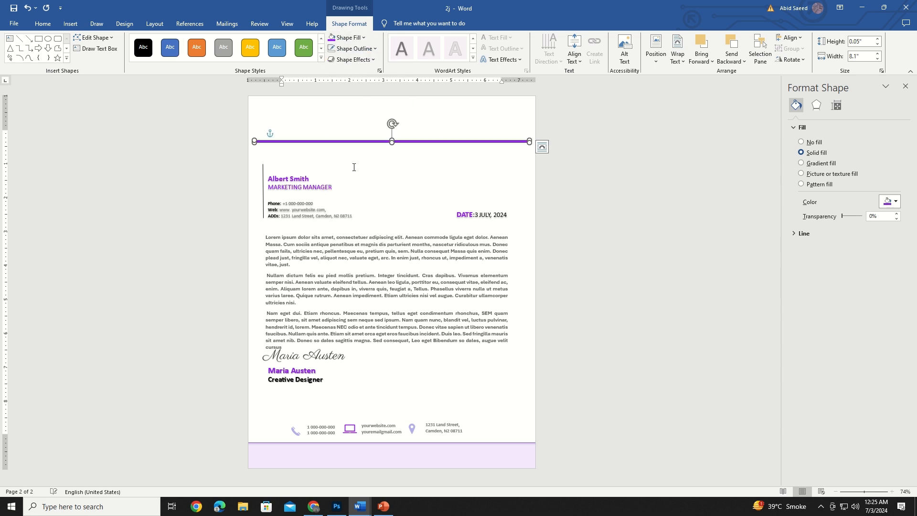
# Step: Apply a preset shape effect, the third in the first preset row, to the purple header line
pyautogui.click(346, 60)
pyautogui.moveTo(378, 80)
pyautogui.click(459, 131)
pyautogui.click(448, 176)
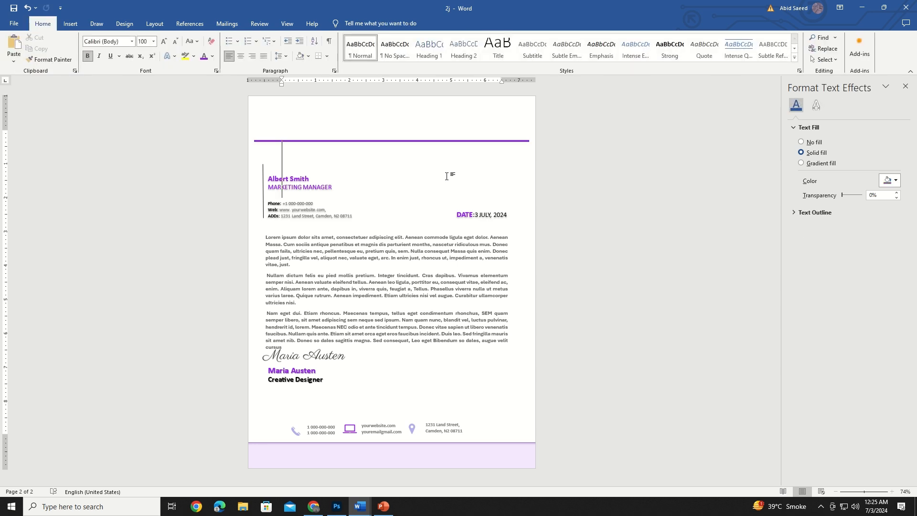
# Step: Draw a rectangle about 0.16" high and 2.75" wide over the middle of the purple header line
pyautogui.click(407, 142)
pyautogui.click(70, 23)
pyautogui.click(132, 54)
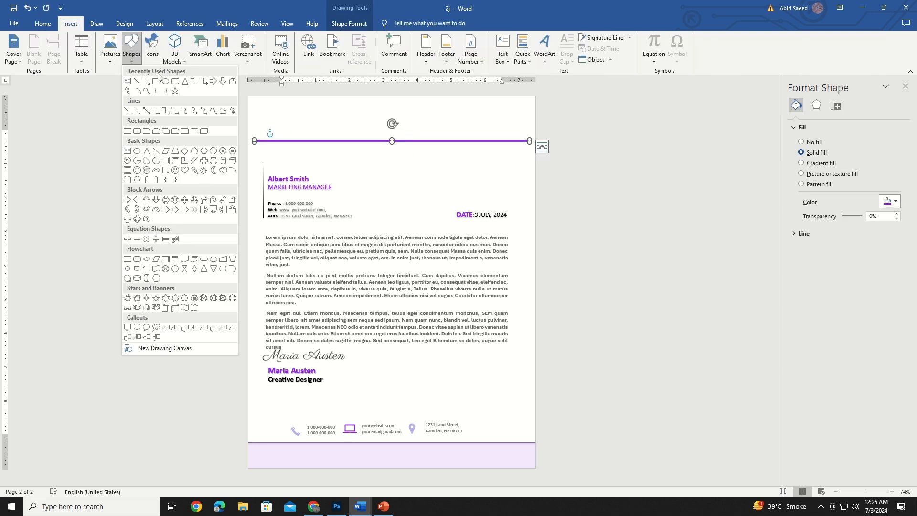
pyautogui.click(157, 81)
pyautogui.moveTo(354, 139); pyautogui.dragTo(446, 144)
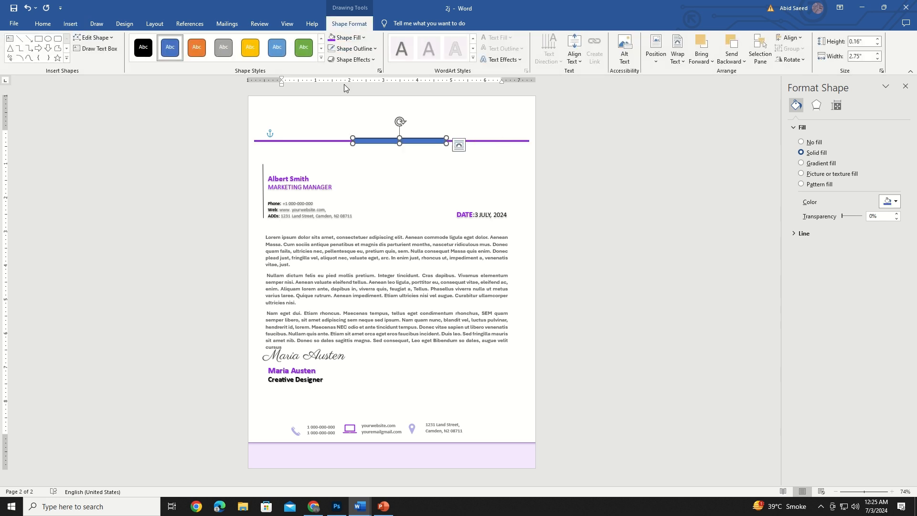
# Step: Give the short rectangle on the header line a black fill and no outline
pyautogui.click(349, 37)
pyautogui.click(342, 73)
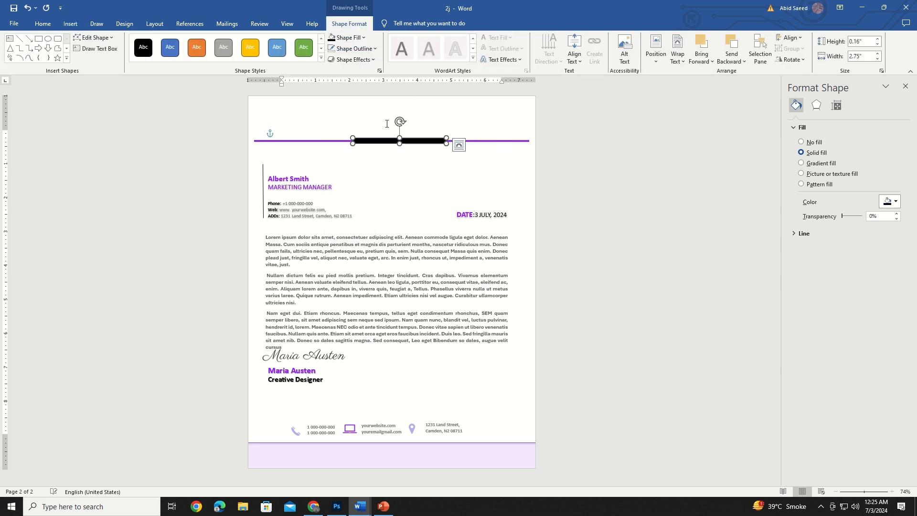
pyautogui.click(353, 48)
pyautogui.click(347, 194)
# Step: Apply the third first-row preset shape effect to the short black bar
pyautogui.click(353, 60)
pyautogui.moveTo(363, 76)
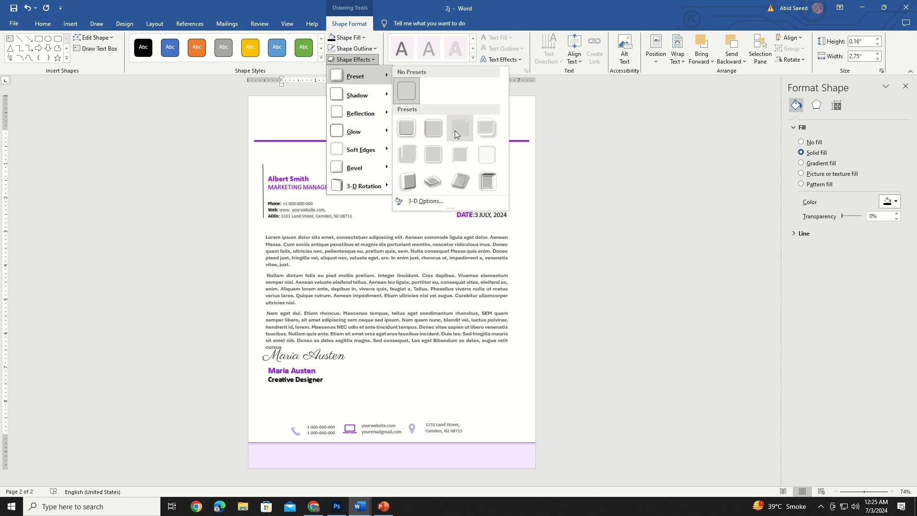
pyautogui.click(455, 131)
# Step: Nudge the black bar slightly to the left so it sits centred on the purple header line
pyautogui.click(411, 146)
pyautogui.click(411, 142)
pyautogui.moveTo(443, 143); pyautogui.dragTo(444, 142)
pyautogui.click(430, 177)
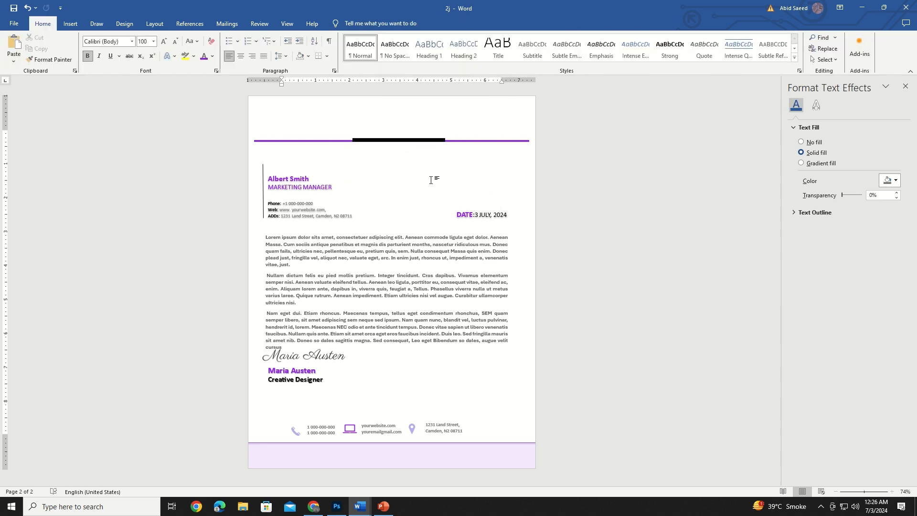
pyautogui.click(383, 139)
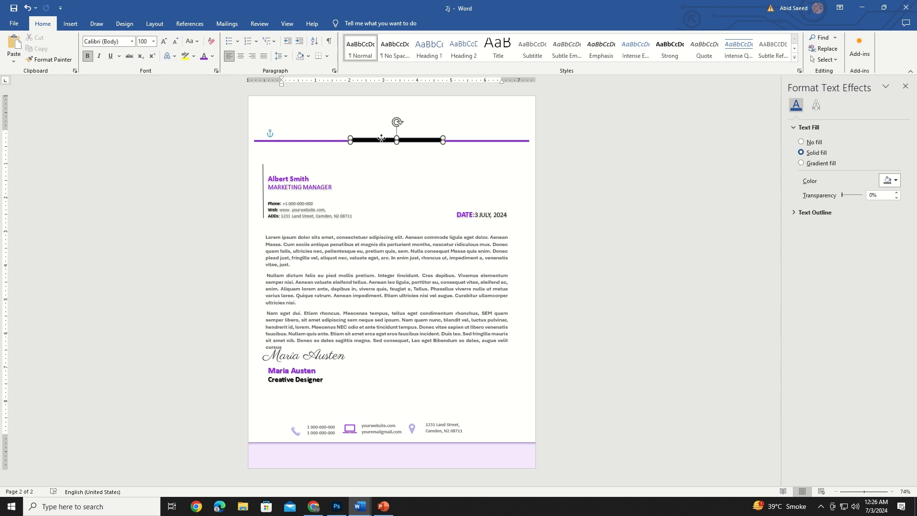
pyautogui.click(407, 201)
# Step: Colour the word MANAGER in the job title black
pyautogui.doubleClick(317, 187)
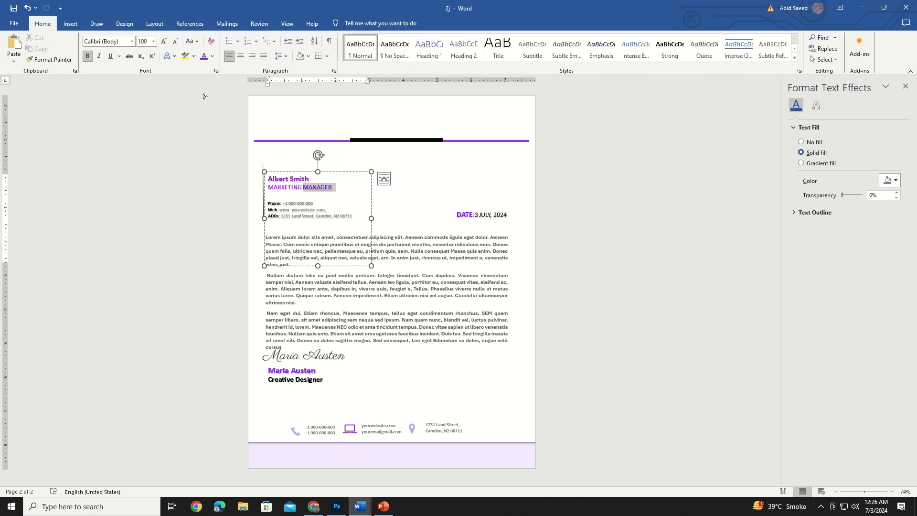
pyautogui.click(401, 54)
pyautogui.click(398, 217)
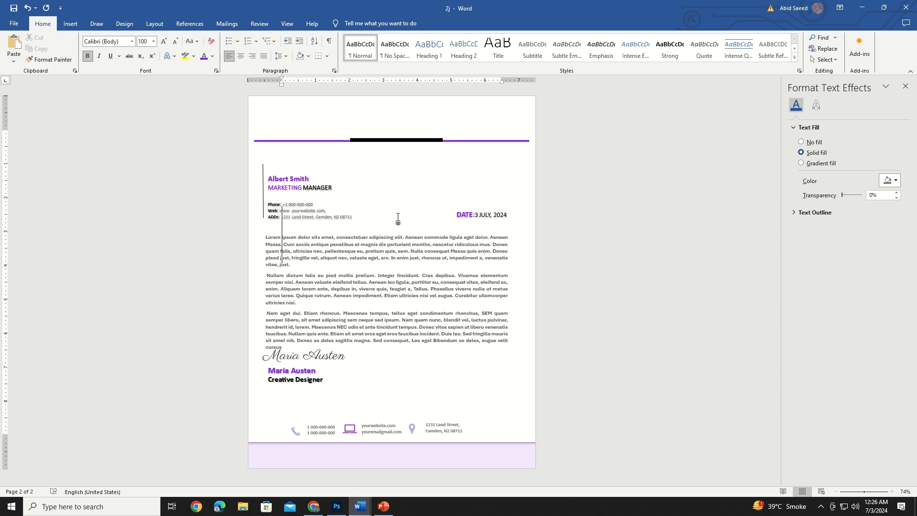
# Step: Colour the "Web" label in the contact details purple
pyautogui.doubleClick(272, 210)
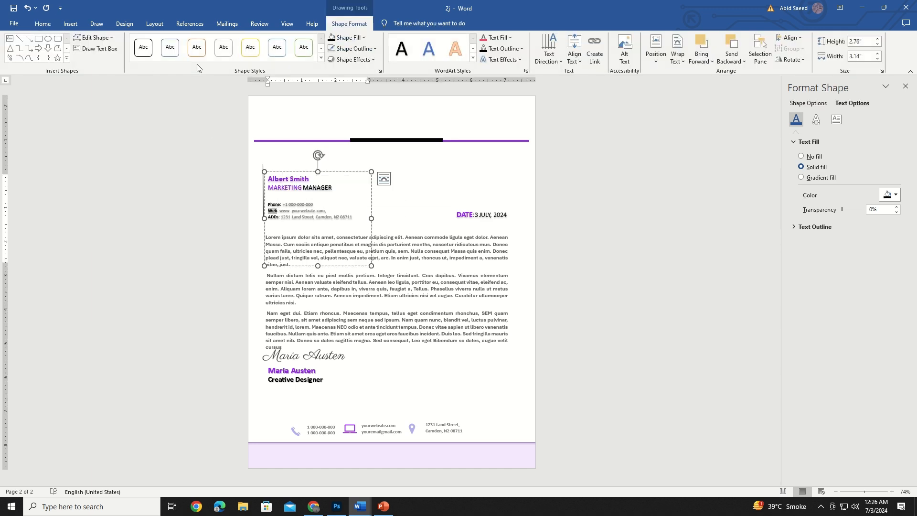
pyautogui.click(70, 24)
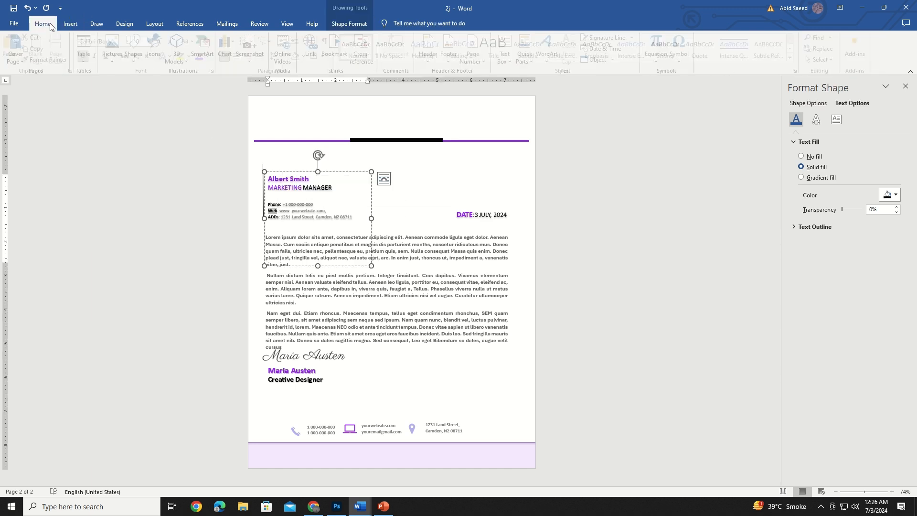
pyautogui.click(43, 24)
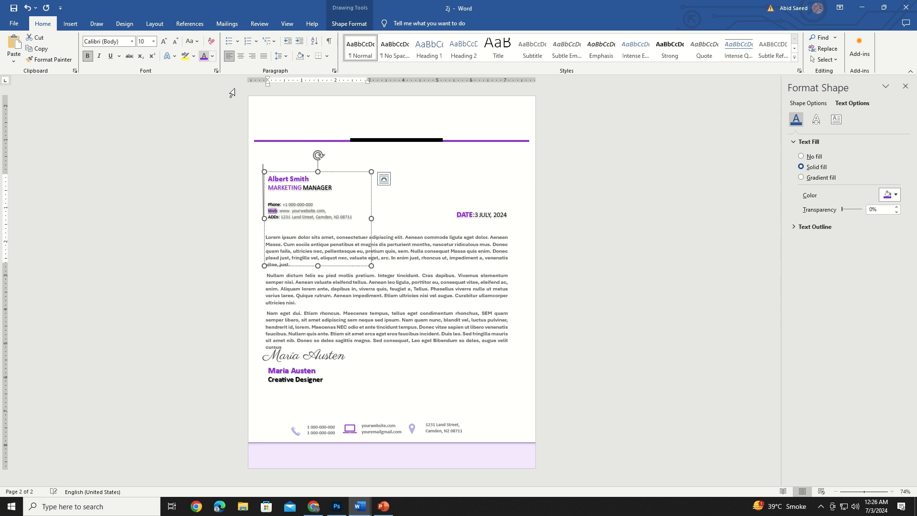
pyautogui.click(394, 211)
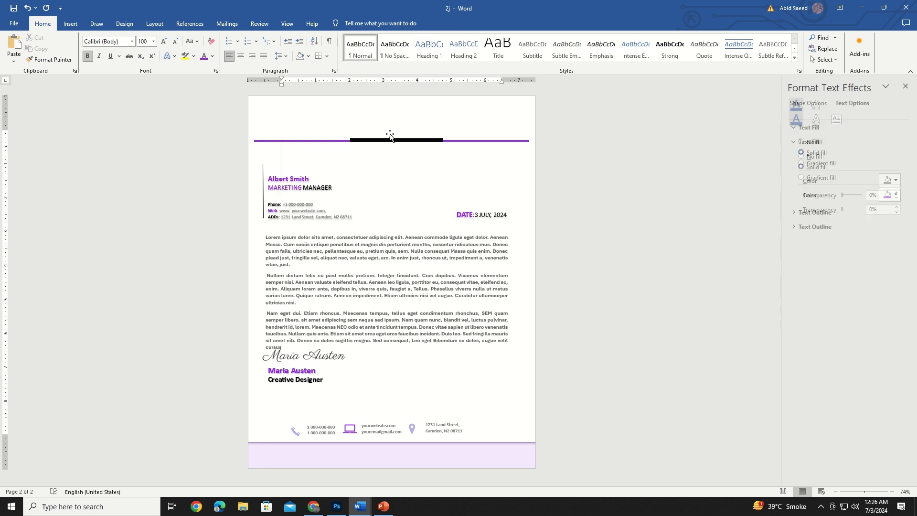
# Step: Shift the purple header line and its black bar slightly lower, keeping them aligned
pyautogui.moveTo(339, 140); pyautogui.dragTo(356, 143)
pyautogui.click(360, 178)
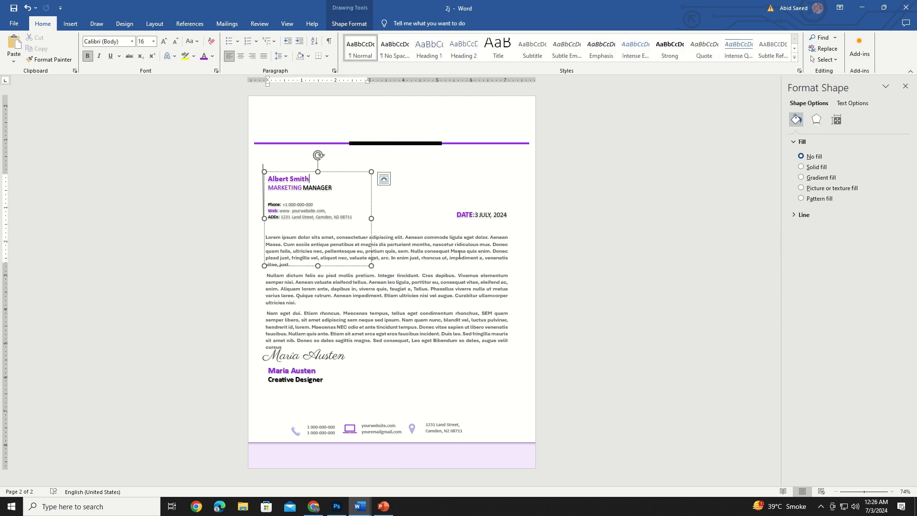
# Step: Draw a pentagon about 0.47" high and 0.59" wide above the purple header line
pyautogui.click(70, 23)
pyautogui.click(132, 48)
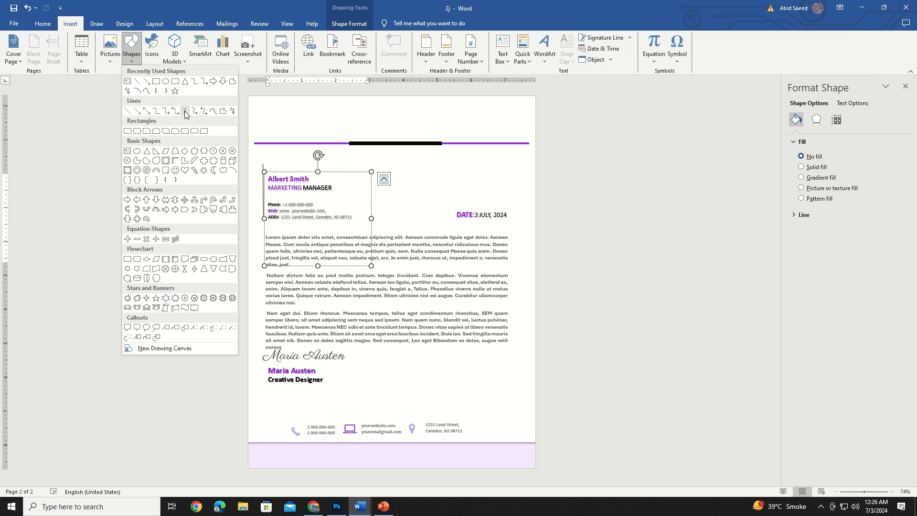
pyautogui.click(193, 151)
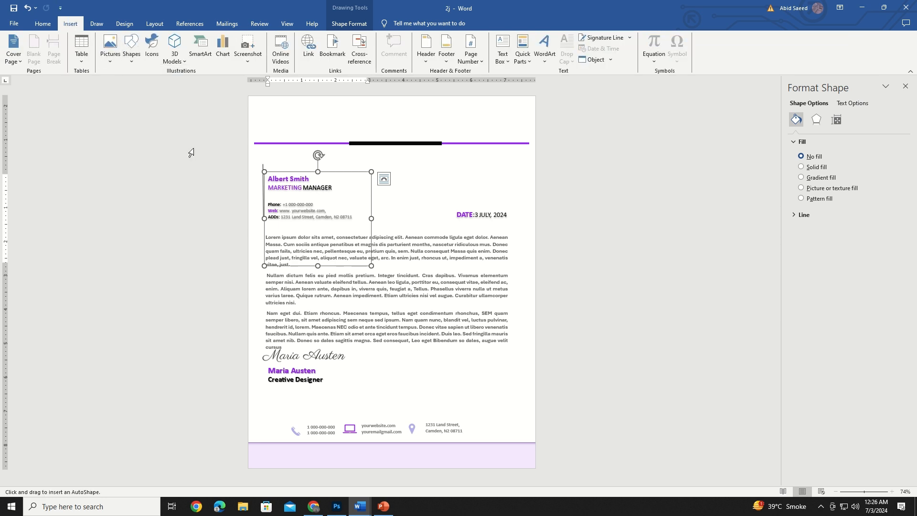
pyautogui.moveTo(327, 115); pyautogui.dragTo(347, 129)
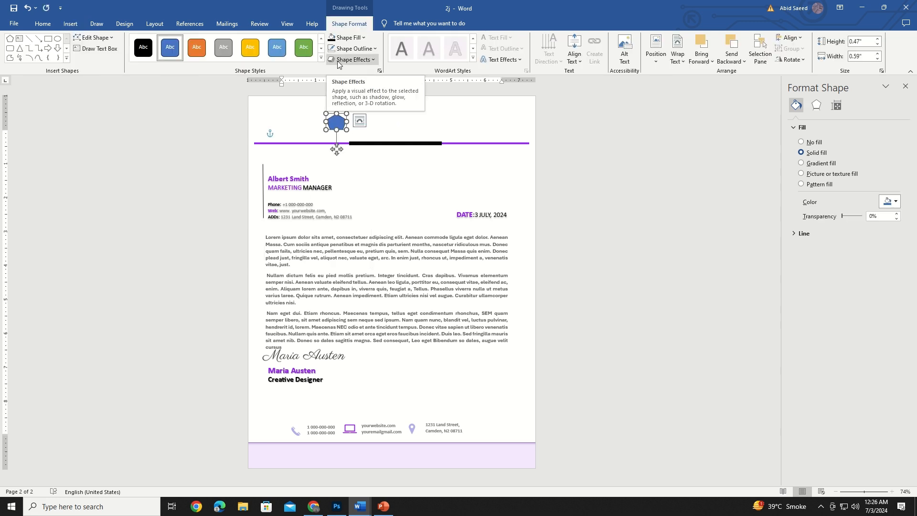
# Step: Give the header pentagon no fill and a purple outline 4½ pt thick
pyautogui.click(352, 37)
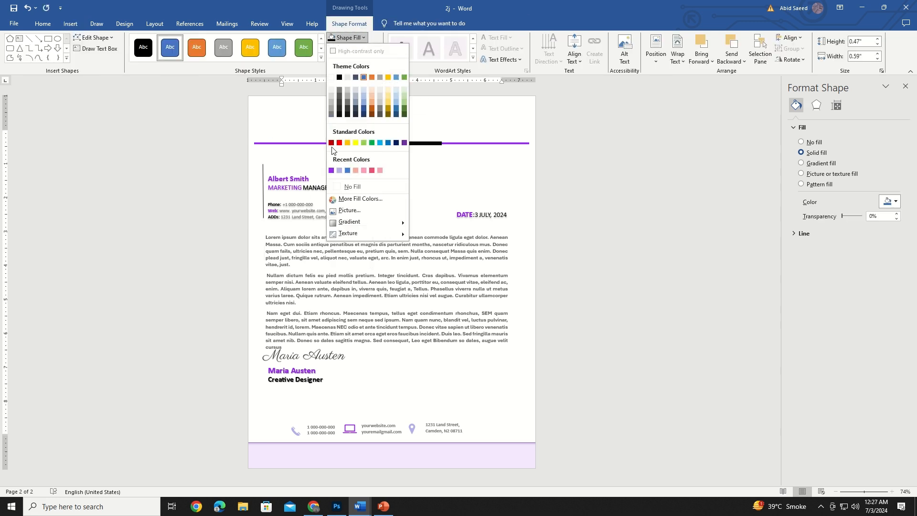
pyautogui.click(356, 186)
pyautogui.click(356, 49)
pyautogui.click(331, 181)
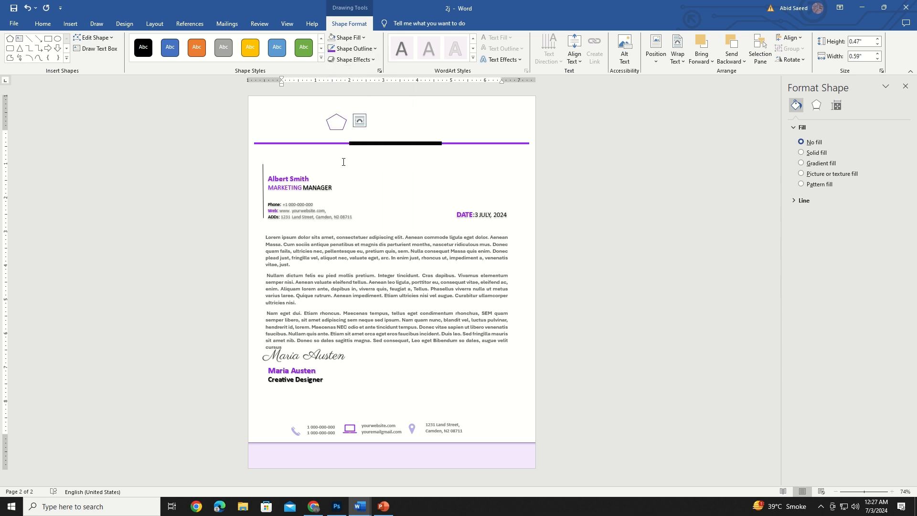
pyautogui.click(356, 48)
pyautogui.moveTo(354, 221)
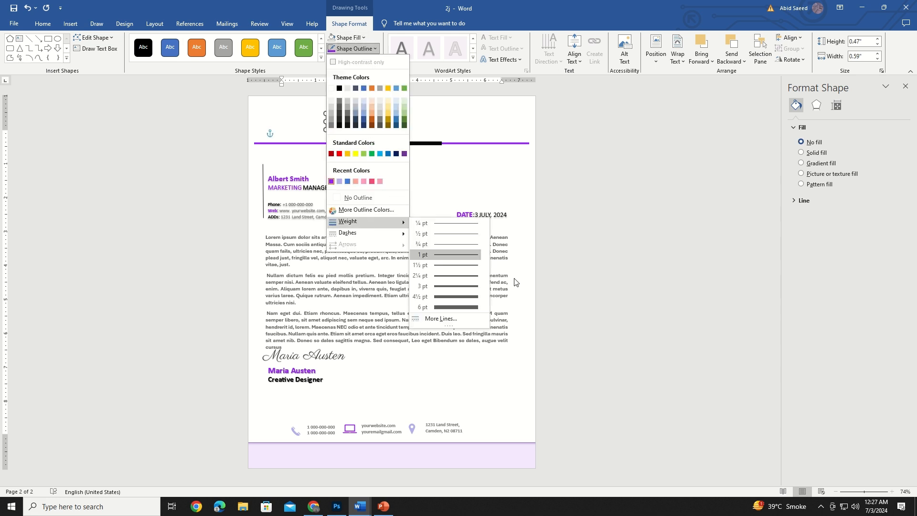
pyautogui.click(452, 295)
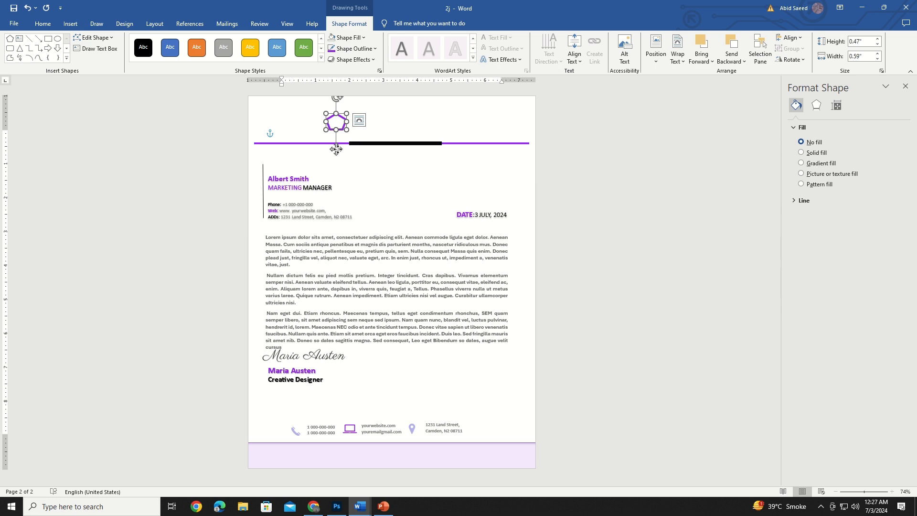
# Step: Move the pentagon further left and place an unfilled circle about 0.31" high and 0.34" wide inside it
pyautogui.moveTo(342, 131); pyautogui.dragTo(320, 125)
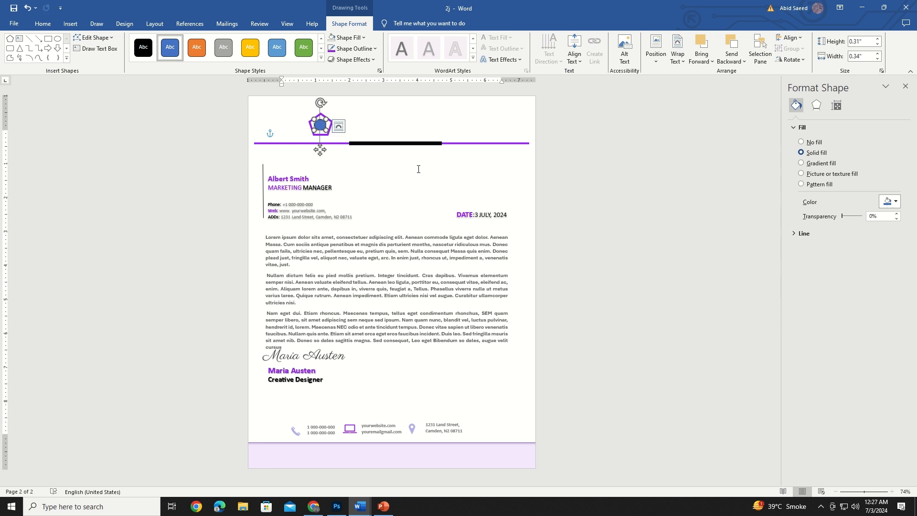
pyautogui.click(363, 38)
pyautogui.click(351, 159)
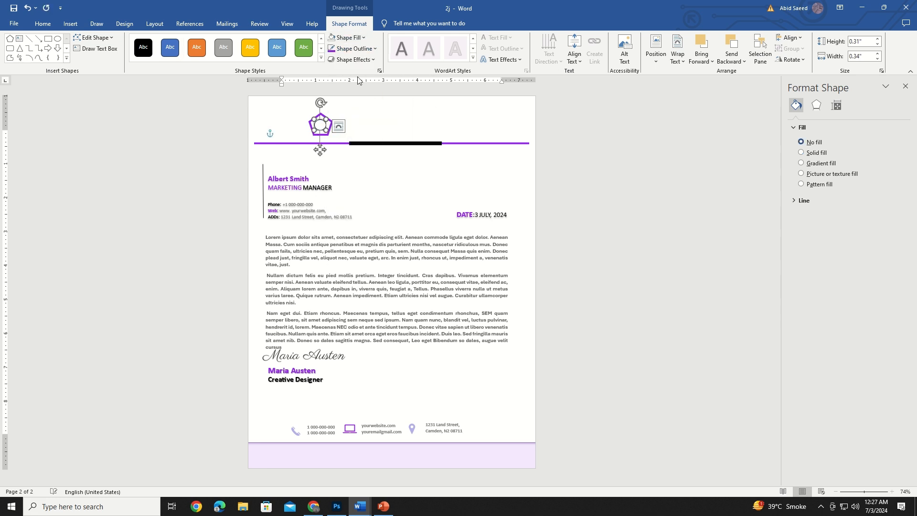
# Step: Give the circle inside the pentagon a light purple outline 4½ pt thick
pyautogui.click(354, 48)
pyautogui.click(356, 197)
pyautogui.click(323, 125)
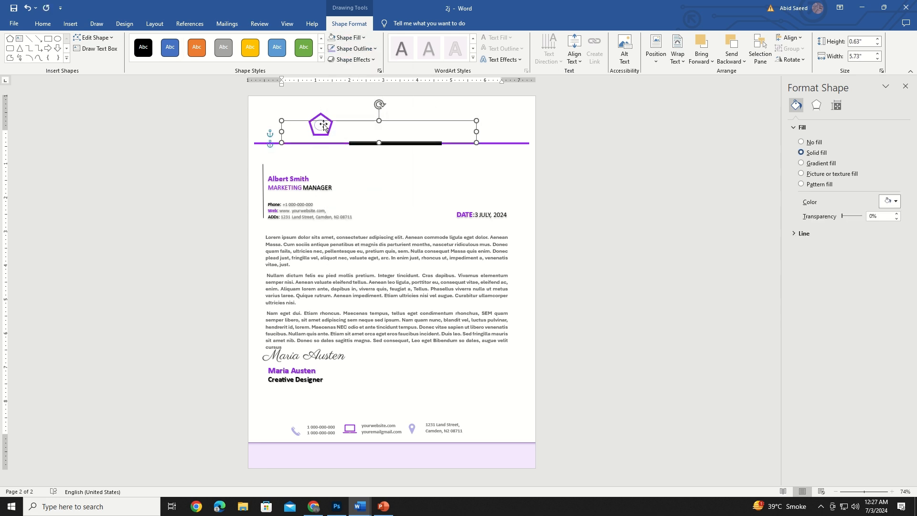
pyautogui.click(324, 125)
pyautogui.click(354, 48)
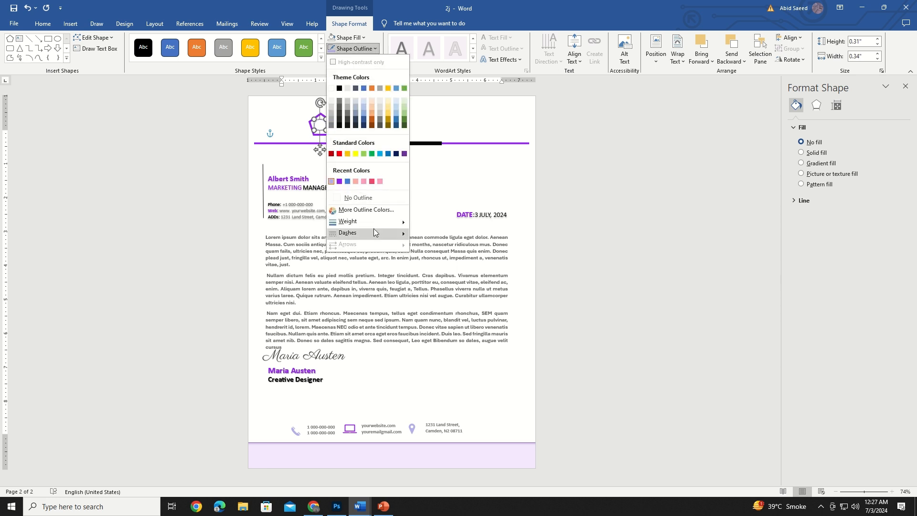
pyautogui.moveTo(368, 222)
pyautogui.click(439, 296)
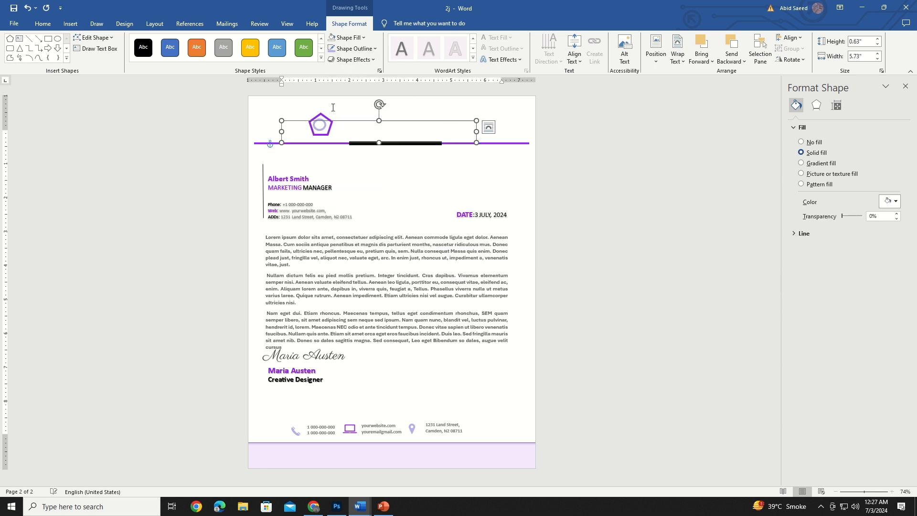
# Step: Apply a shadow shape effect to the circle inside the pentagon
pyautogui.click(323, 125)
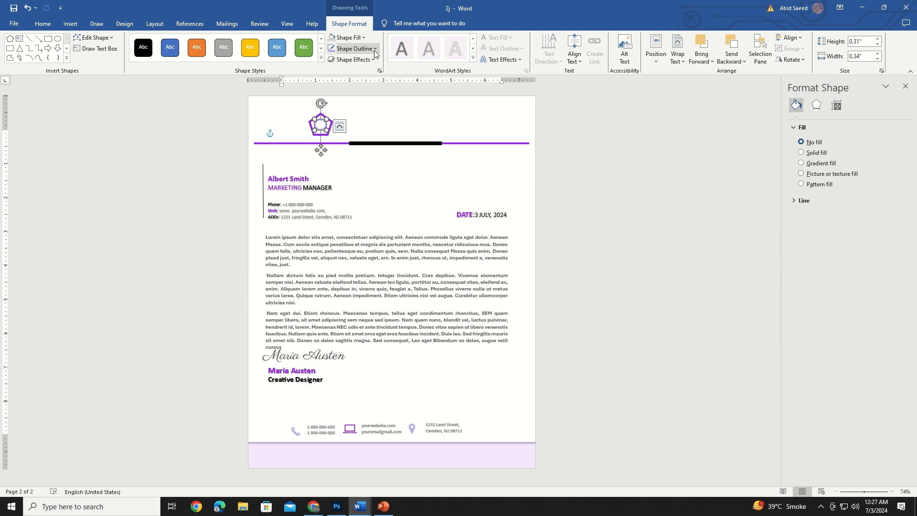
pyautogui.click(351, 60)
pyautogui.moveTo(357, 95)
pyautogui.click(430, 154)
pyautogui.click(382, 238)
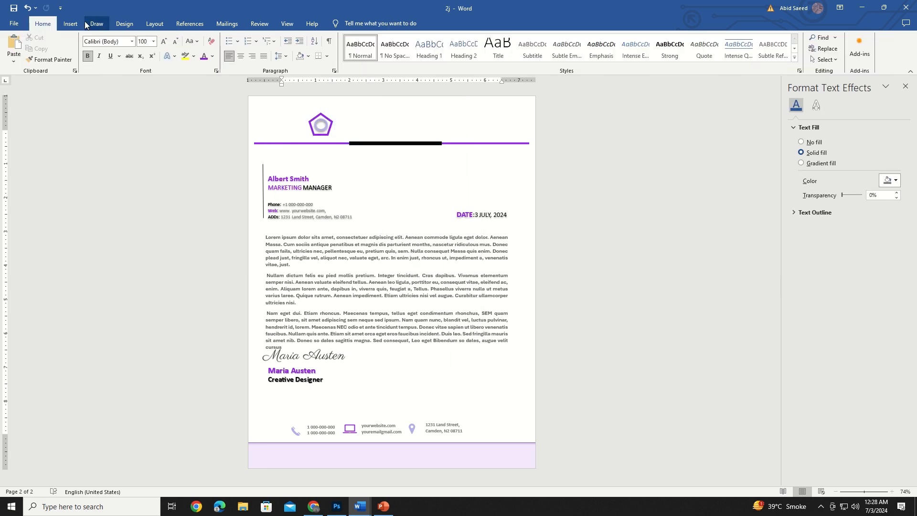
# Step: Add a text box reading "Dream Studio" beside the header pentagon, about 0.42" high and 1.45" wide
pyautogui.click(71, 23)
pyautogui.click(131, 48)
pyautogui.click(136, 82)
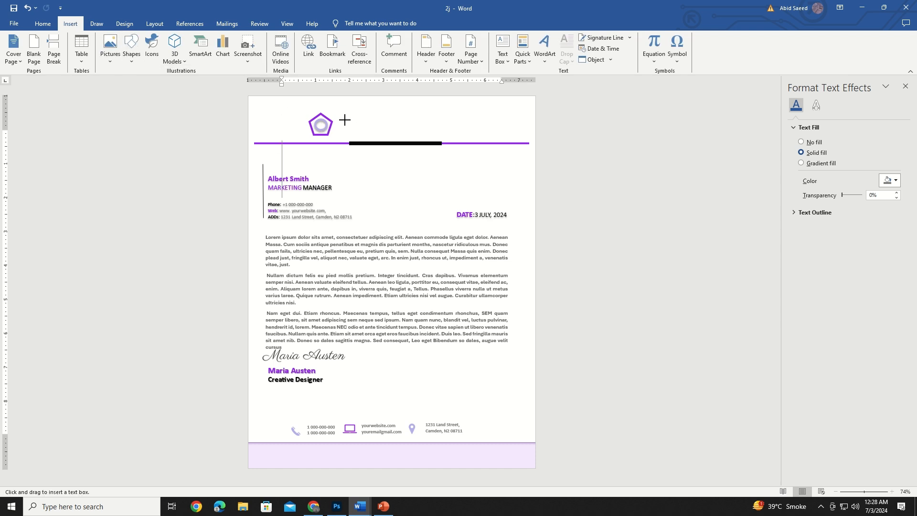
pyautogui.moveTo(343, 118); pyautogui.dragTo(492, 134)
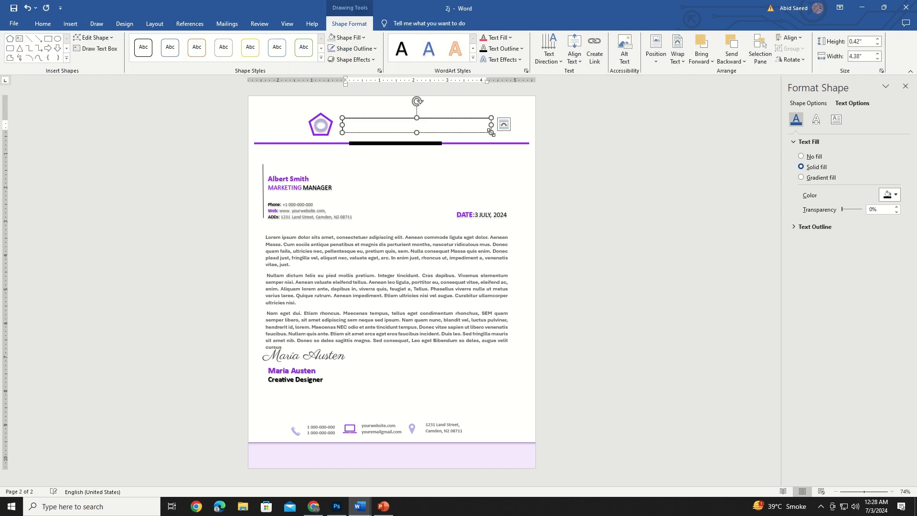
pyautogui.write('Dream Studio')
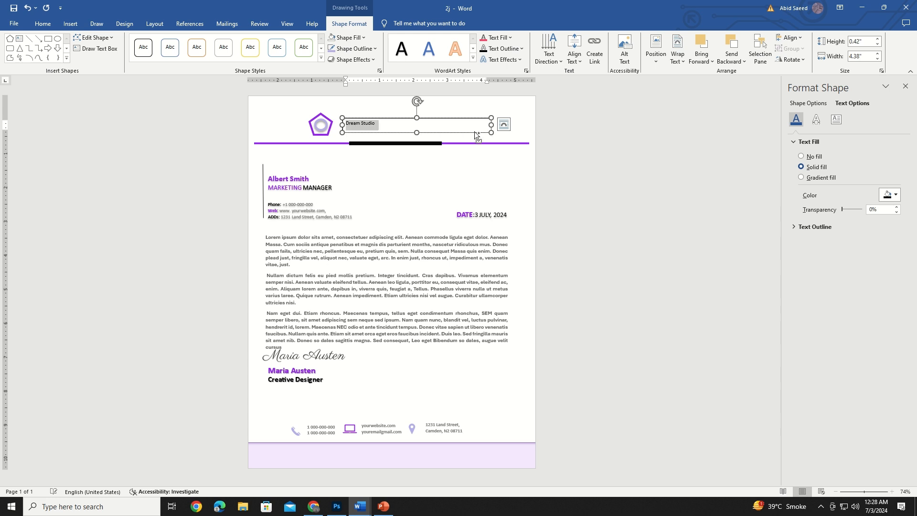
pyautogui.moveTo(491, 125); pyautogui.dragTo(393, 129)
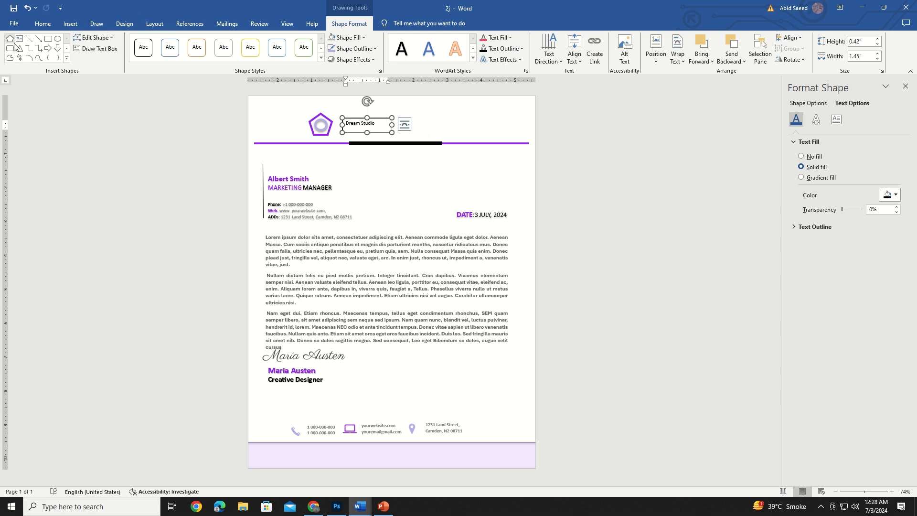
# Step: Set the "Dream Studio" text to black at 20 pt and widen its text box to fit both words
pyautogui.click(43, 24)
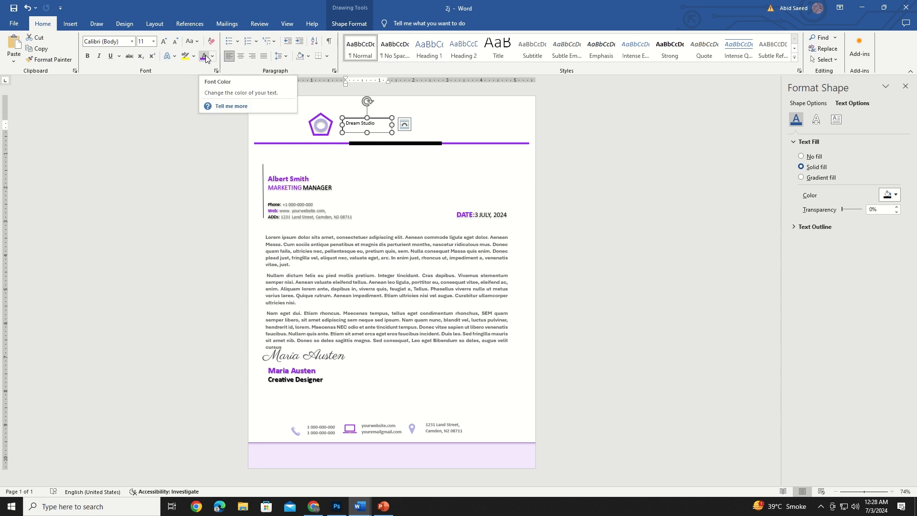
pyautogui.click(212, 56)
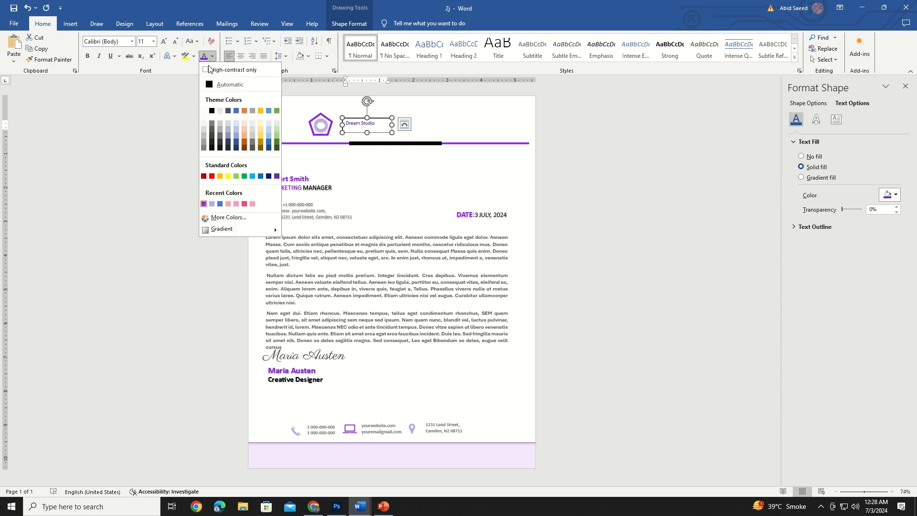
pyautogui.click(211, 111)
pyautogui.click(153, 41)
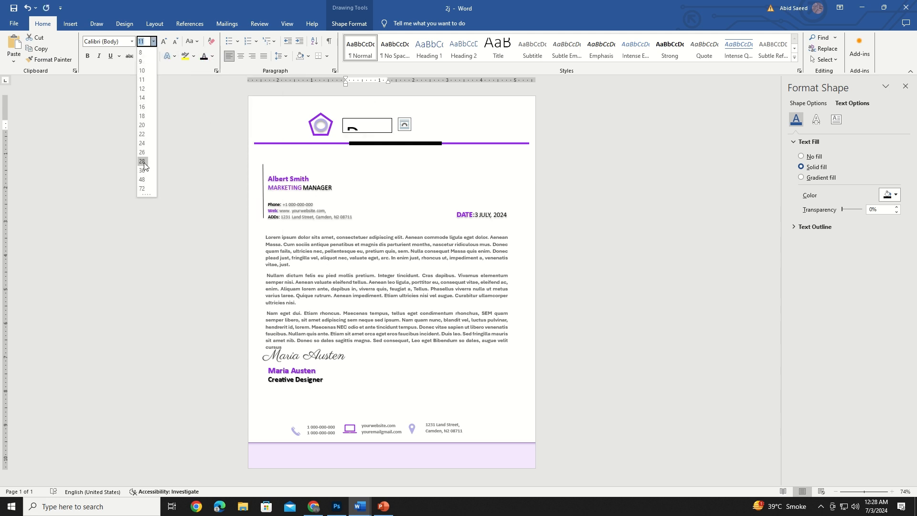
pyautogui.click(142, 125)
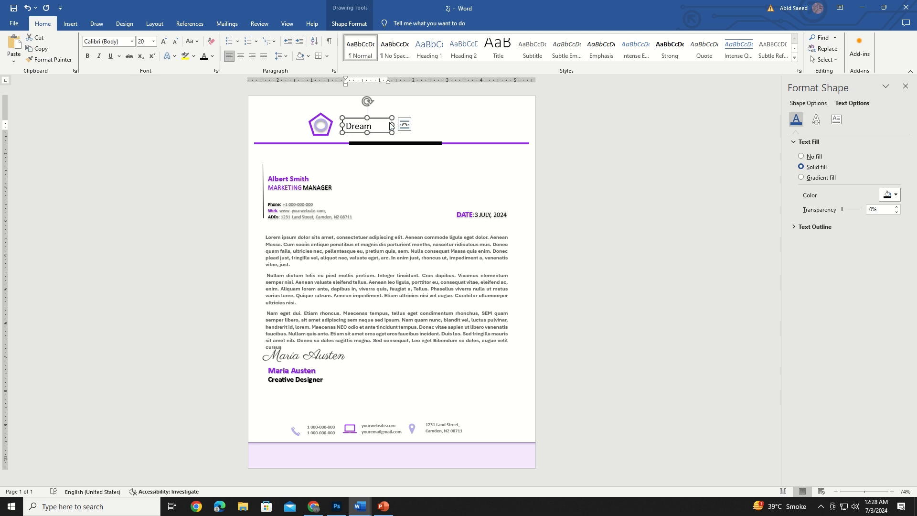
pyautogui.moveTo(393, 133); pyautogui.dragTo(460, 136)
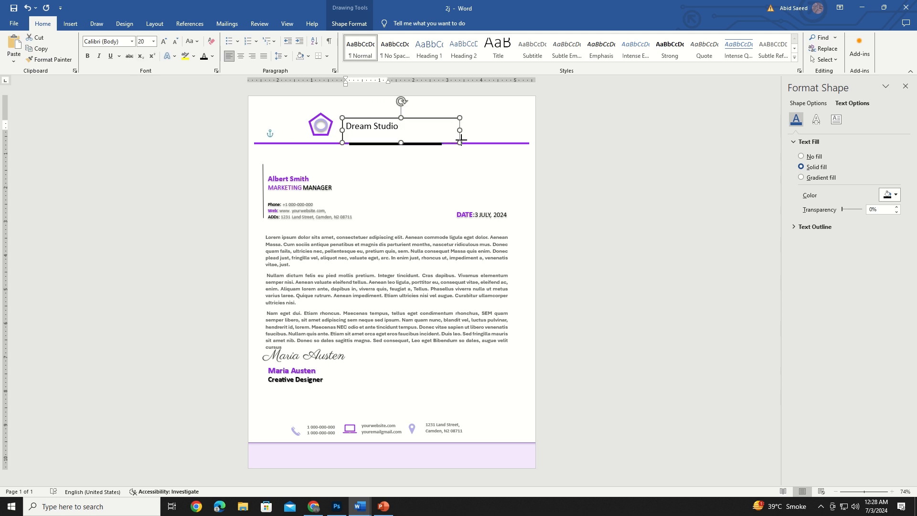
# Step: Format the word "Dream" in 36 pt Antique Olive Compact and enlarge the text box to show it fully
pyautogui.doubleClick(371, 128)
pyautogui.click(154, 42)
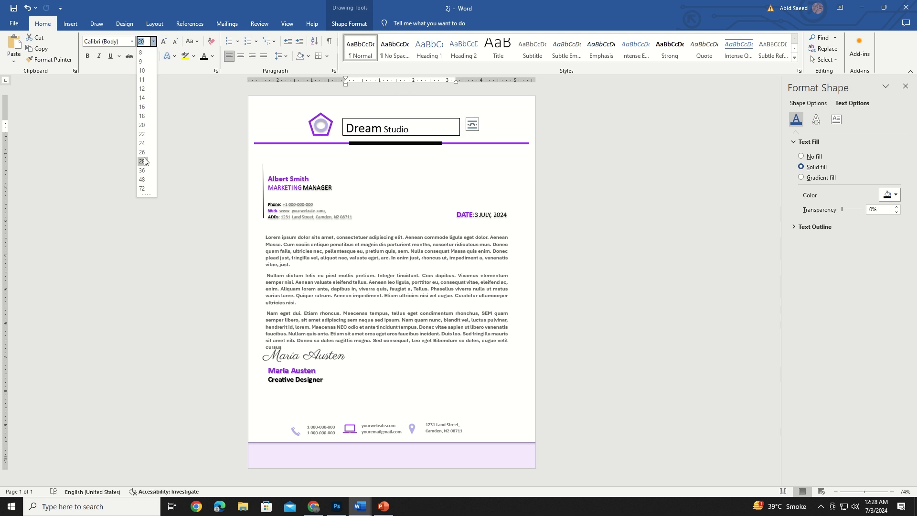
pyautogui.click(142, 171)
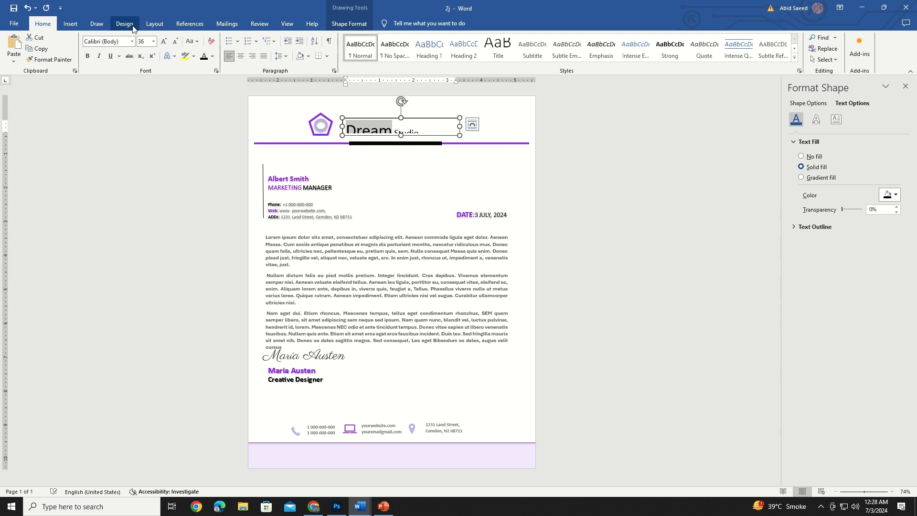
pyautogui.click(132, 41)
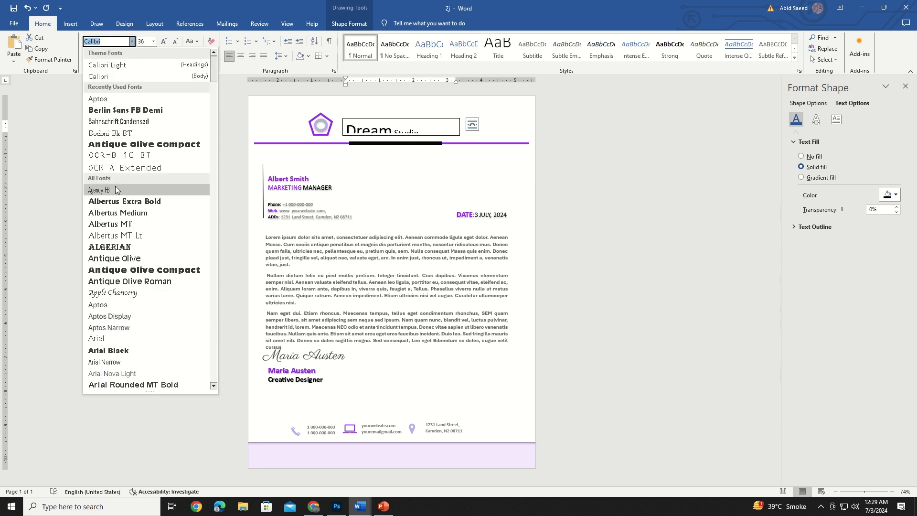
pyautogui.click(119, 144)
pyautogui.moveTo(472, 152); pyautogui.dragTo(463, 143)
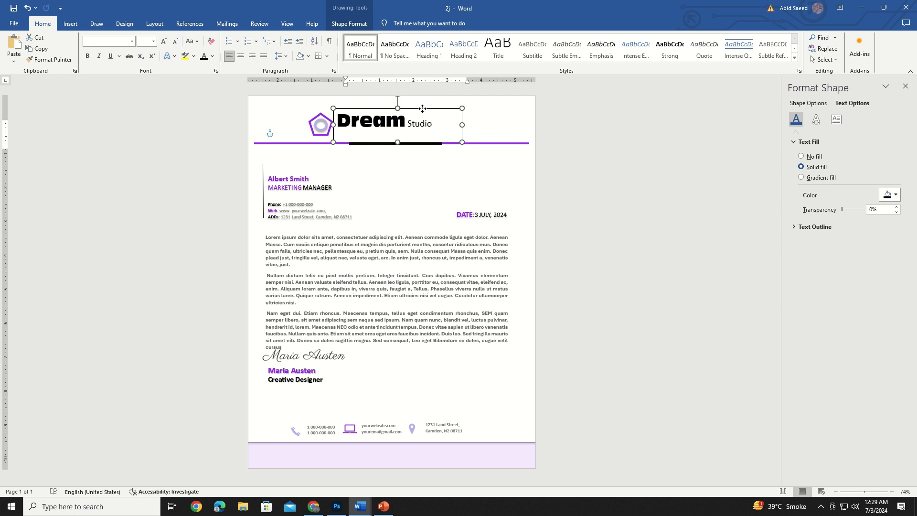
# Step: Set the font size of the word "Studio" to 36 pt
pyautogui.moveTo(408, 123); pyautogui.dragTo(440, 125)
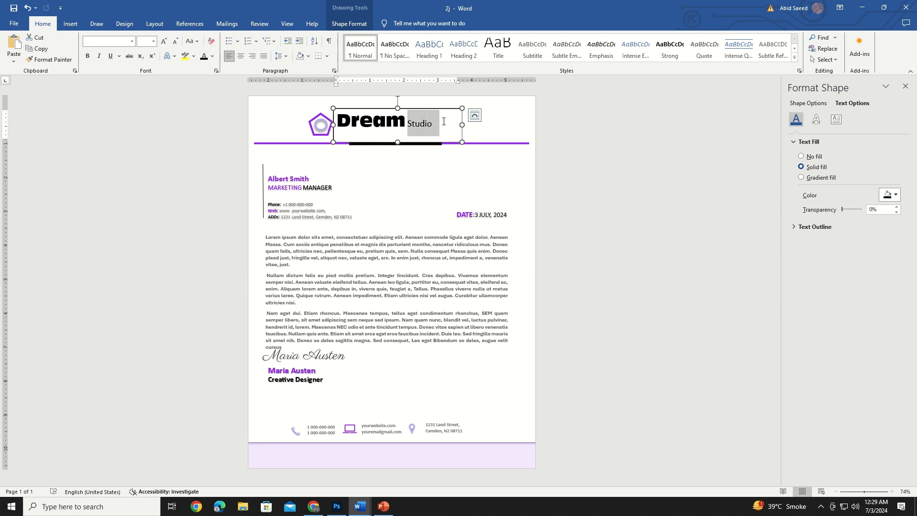
pyautogui.click(153, 41)
pyautogui.click(142, 135)
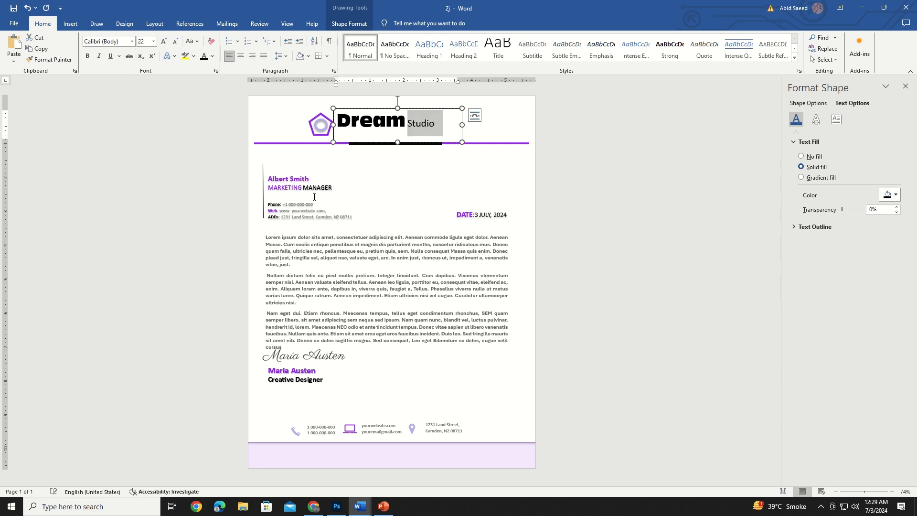
pyautogui.click(154, 41)
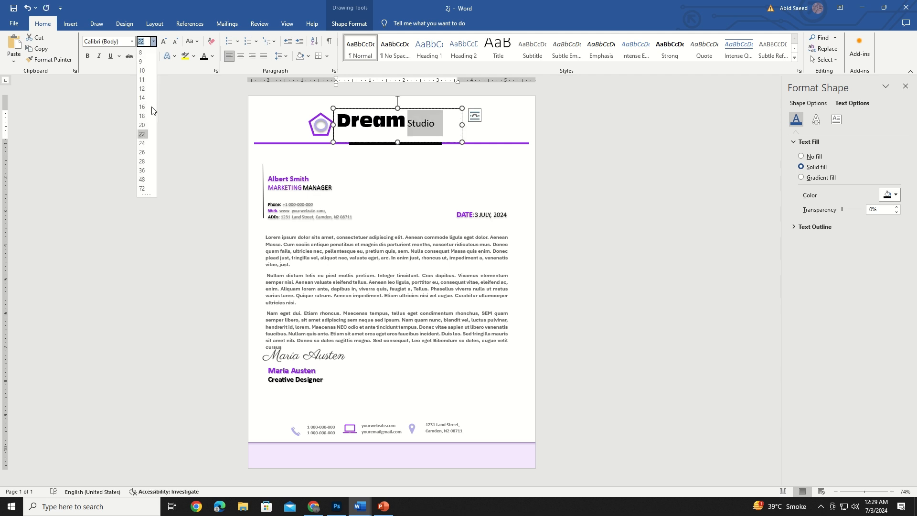
pyautogui.click(142, 171)
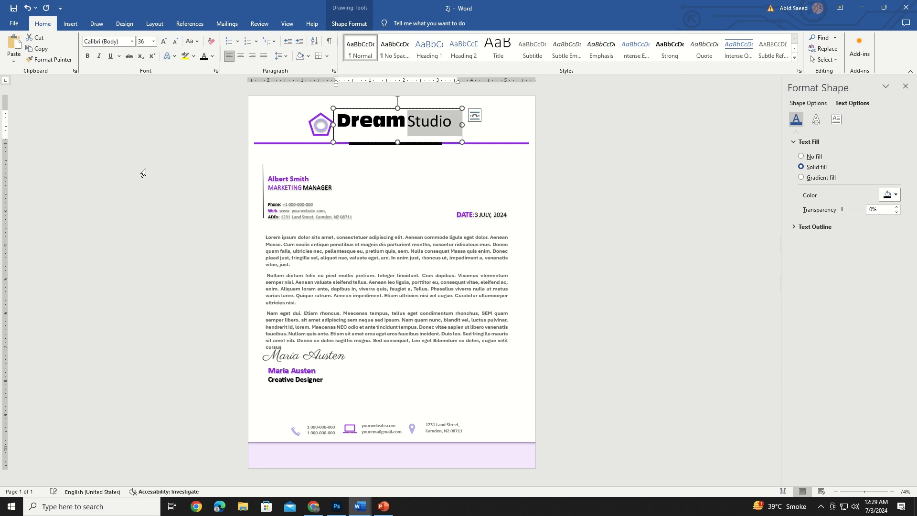
pyautogui.click(419, 193)
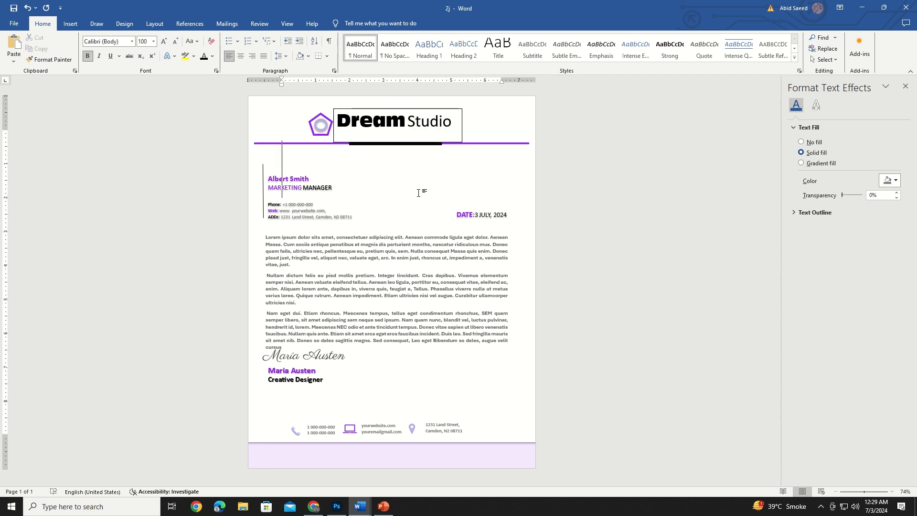
# Step: Reduce the height of the "Dream Studio" text box so it ends above the header line
pyautogui.click(433, 143)
pyautogui.moveTo(398, 142); pyautogui.dragTo(398, 129)
pyautogui.click(405, 195)
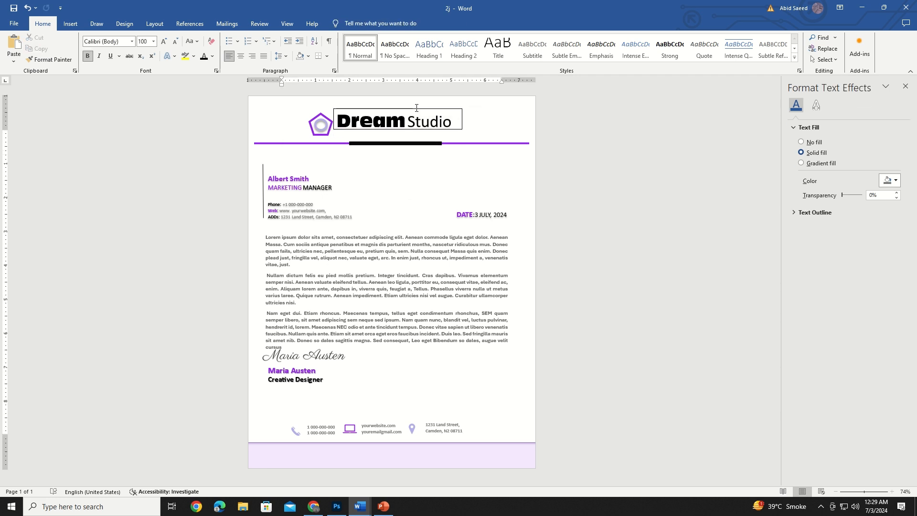
# Step: Remove the outline of the "Dream Studio" text box and nudge the box slightly right
pyautogui.rightClick(415, 111)
pyautogui.click(471, 89)
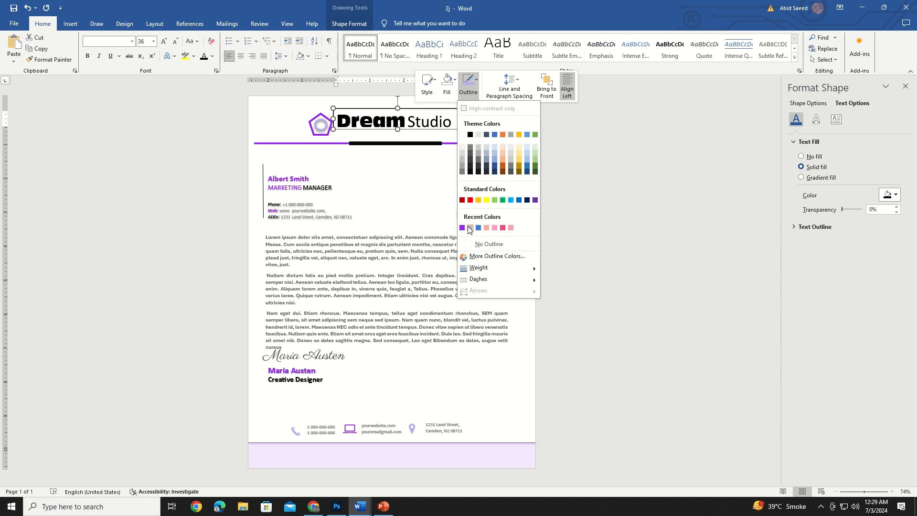
pyautogui.click(474, 243)
pyautogui.click(404, 203)
pyautogui.click(379, 109)
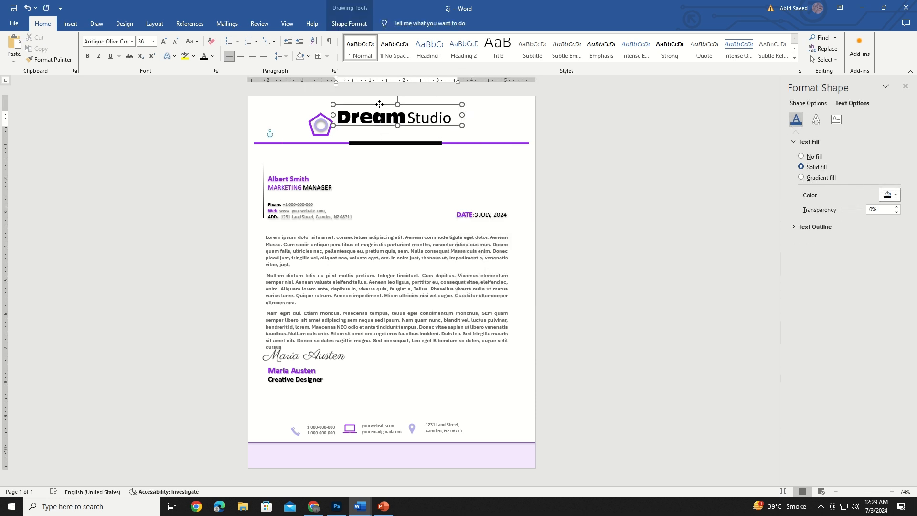
pyautogui.moveTo(379, 109); pyautogui.dragTo(382, 110)
# Step: Draw a text box about 0.3" high and 3.97" wide under "Dream Studio" and enter "VISUAL ARTS & DESIGN"
pyautogui.click(71, 23)
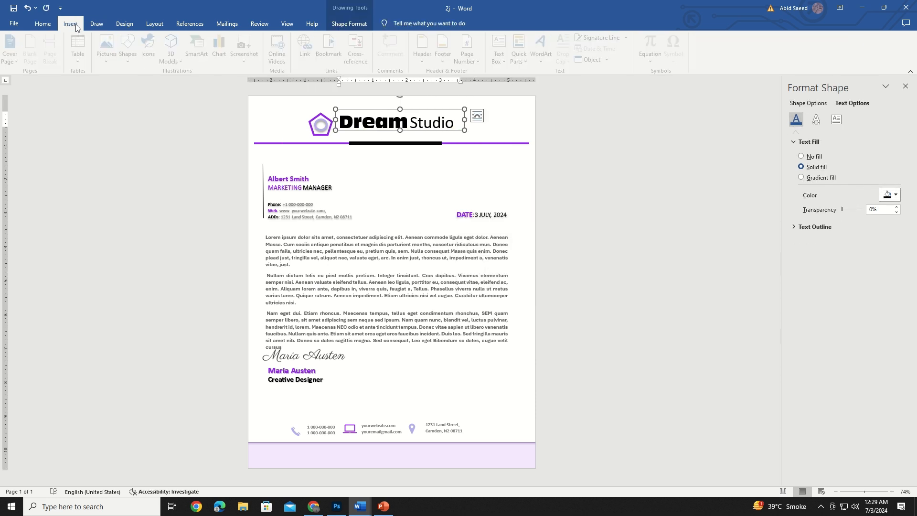
pyautogui.click(131, 48)
pyautogui.click(137, 83)
pyautogui.moveTo(339, 132); pyautogui.dragTo(474, 142)
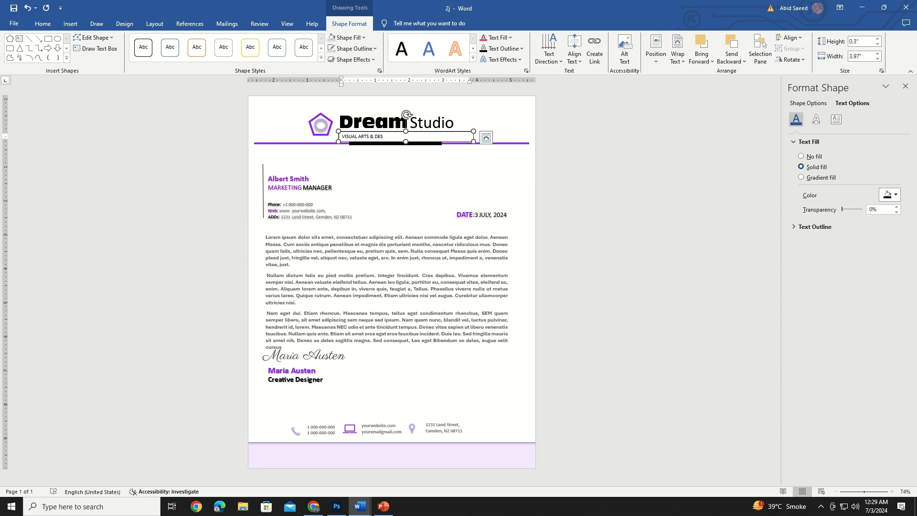
# Step: Colour the "VISUAL ARTS & DESIGN" tagline light purple and set its font size to 20 pt
pyautogui.hotkey('ctrl', 'a')
pyautogui.click(43, 23)
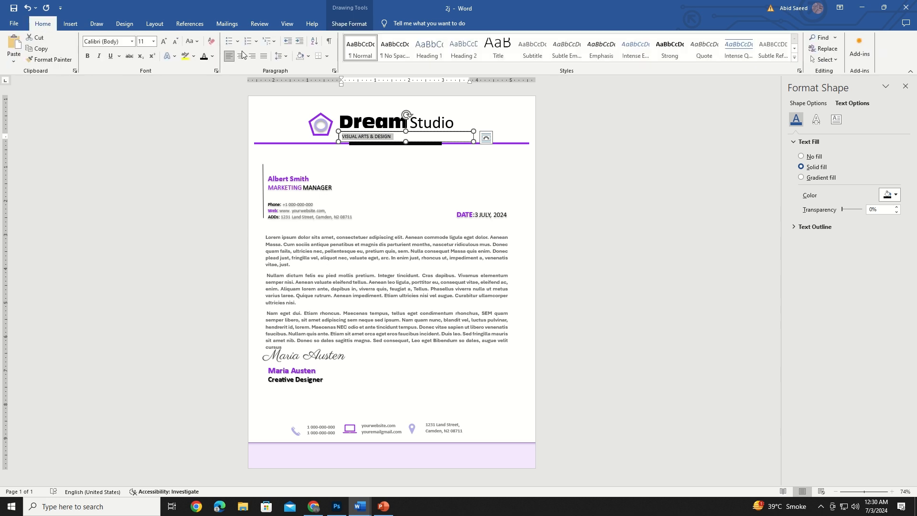
pyautogui.click(212, 57)
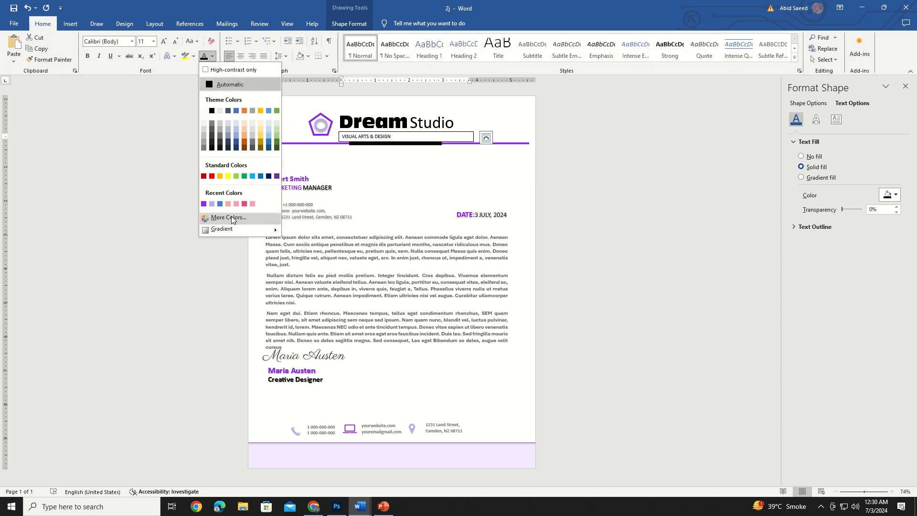
pyautogui.click(204, 205)
pyautogui.click(153, 41)
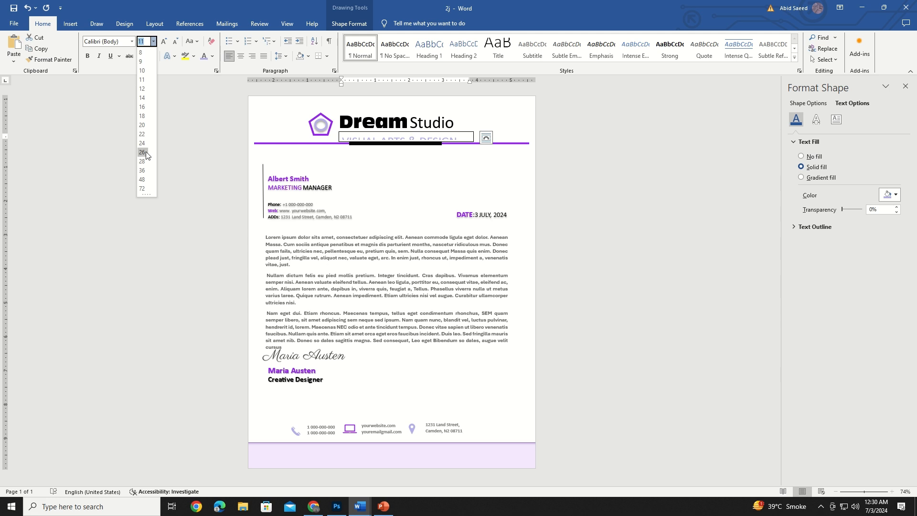
pyautogui.click(142, 125)
# Step: Reposition and deepen the tagline's text box, and set its text to 14 pt
pyautogui.click(411, 129)
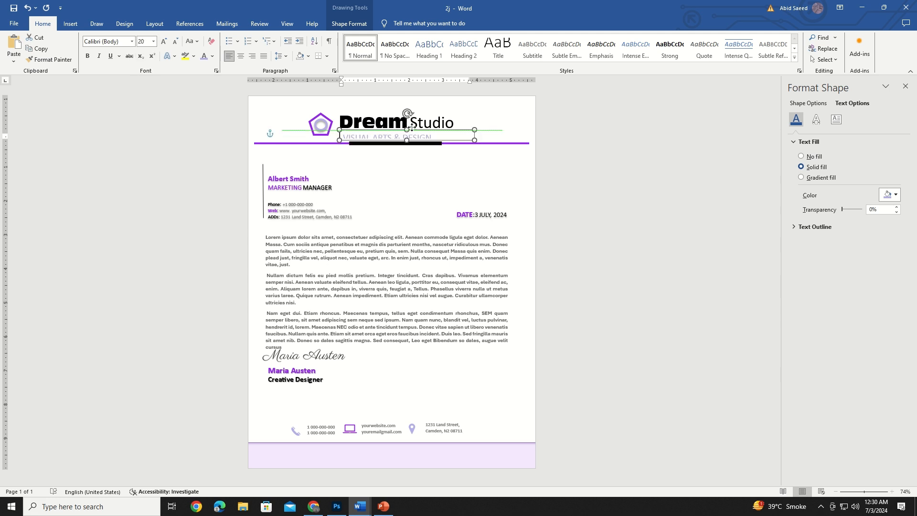
pyautogui.click(153, 42)
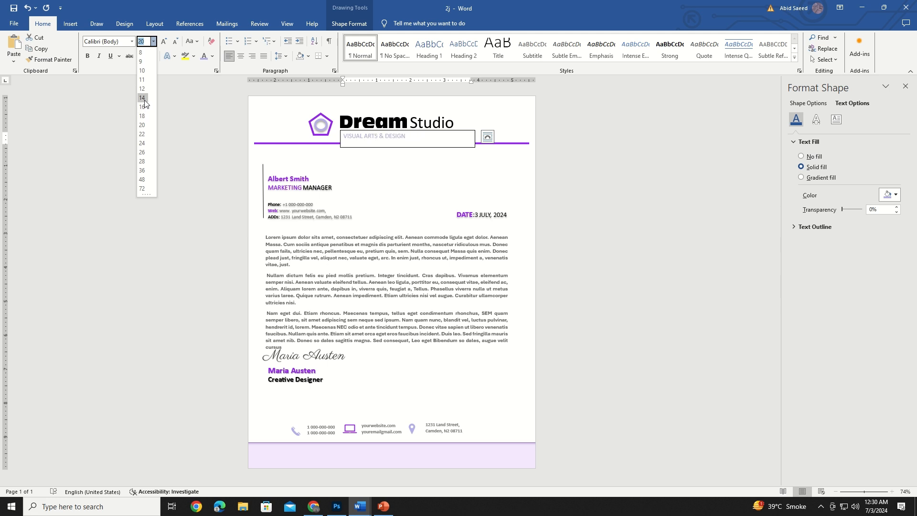
pyautogui.click(142, 98)
pyautogui.click(413, 146)
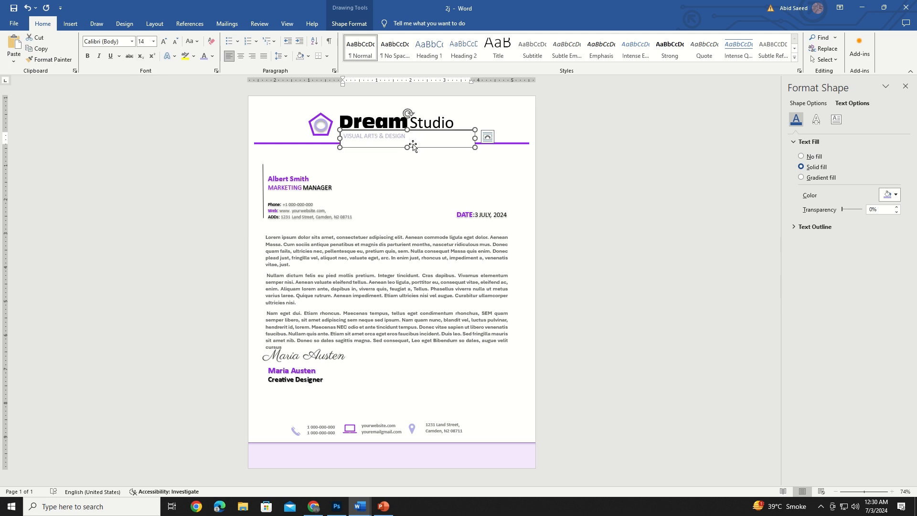
# Step: Resolve the proofing flag on "VISUAL ARTS" in the tagline
pyautogui.click(367, 135)
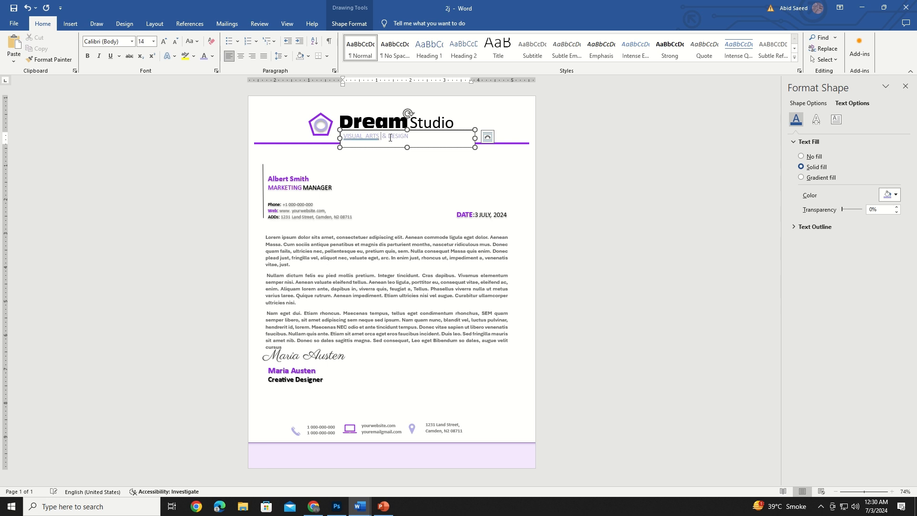
pyautogui.rightClick(366, 136)
pyautogui.click(385, 152)
pyautogui.rightClick(378, 140)
pyautogui.click(406, 148)
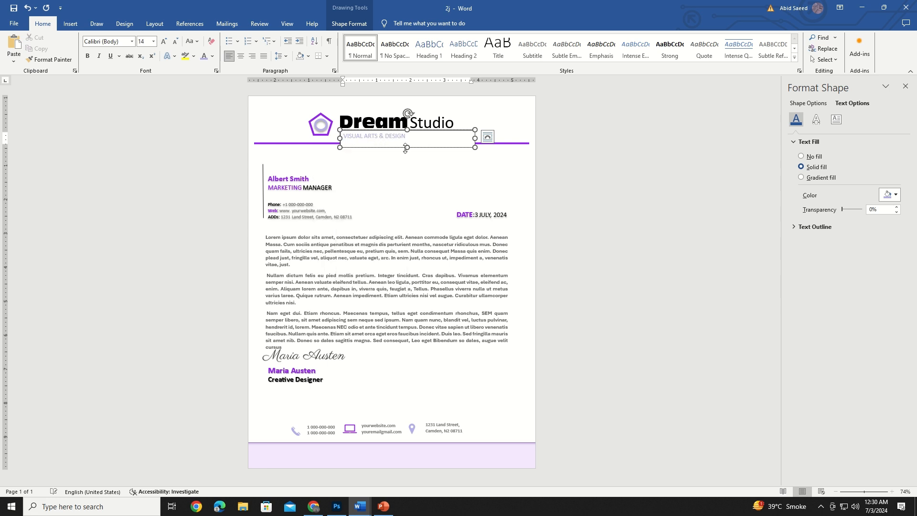
# Step: Remove the outline from the tagline's text box
pyautogui.rightClick(444, 131)
pyautogui.click(500, 109)
pyautogui.click(513, 264)
pyautogui.click(387, 184)
# Step: Shorten the tagline's text box so it clears the header line, and shift it slightly left
pyautogui.click(399, 136)
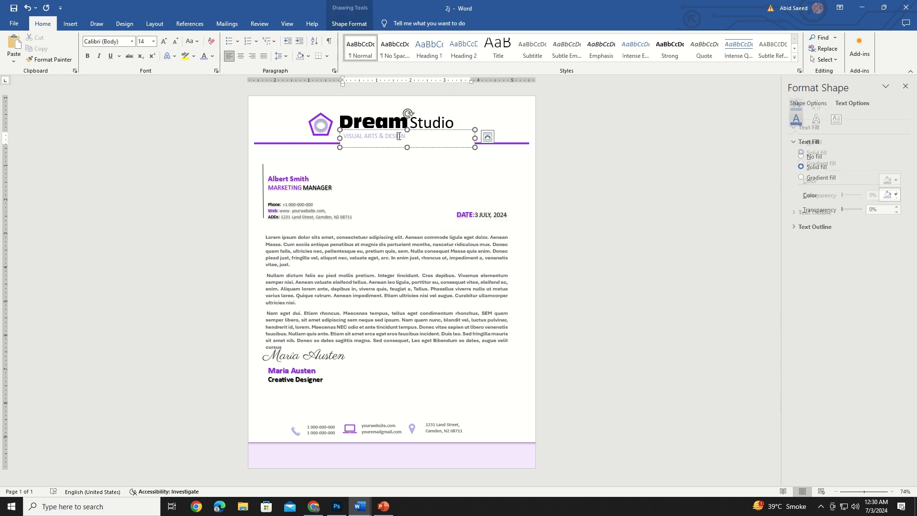
pyautogui.moveTo(407, 147); pyautogui.dragTo(392, 126)
pyautogui.click(428, 190)
# Step: Set the "VISUAL ARTS & DESIGN" tagline's font size to 16 pt
pyautogui.click(395, 137)
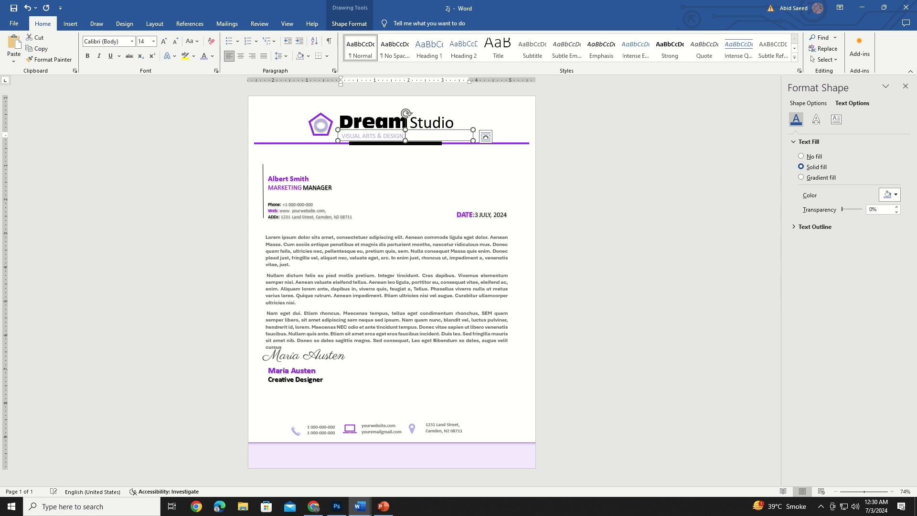
pyautogui.click(153, 42)
pyautogui.click(143, 111)
pyautogui.click(385, 155)
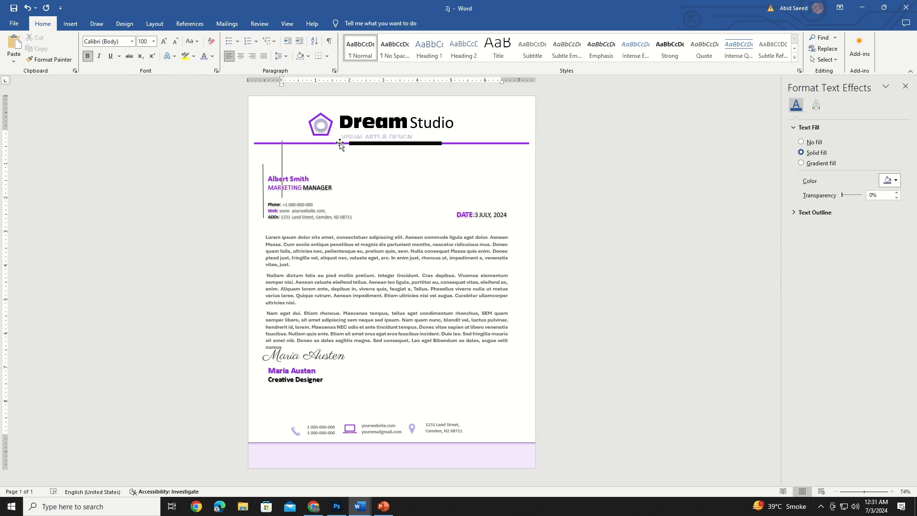
# Step: Move the purple header line and its black bar slightly down to leave room for the tagline
pyautogui.moveTo(340, 145); pyautogui.dragTo(383, 148)
pyautogui.click(382, 142)
pyautogui.click(389, 134)
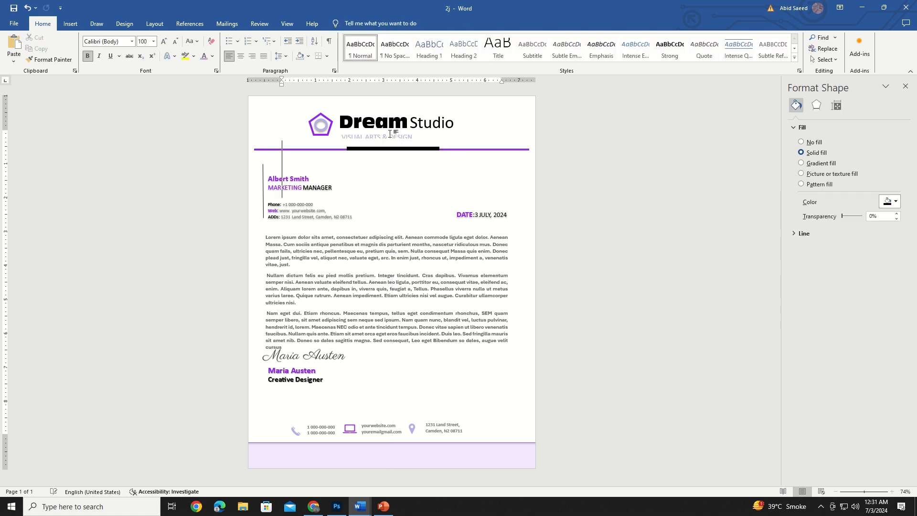
# Step: Nudge the tagline's text box beneath the Dream Studio name so the full tagline shows above the header line
pyautogui.click(390, 134)
pyautogui.click(405, 180)
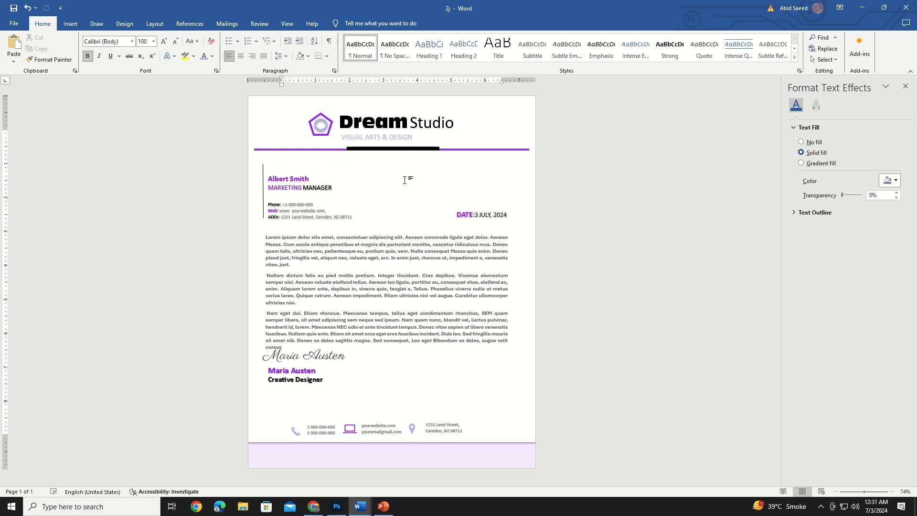
pyautogui.click(402, 136)
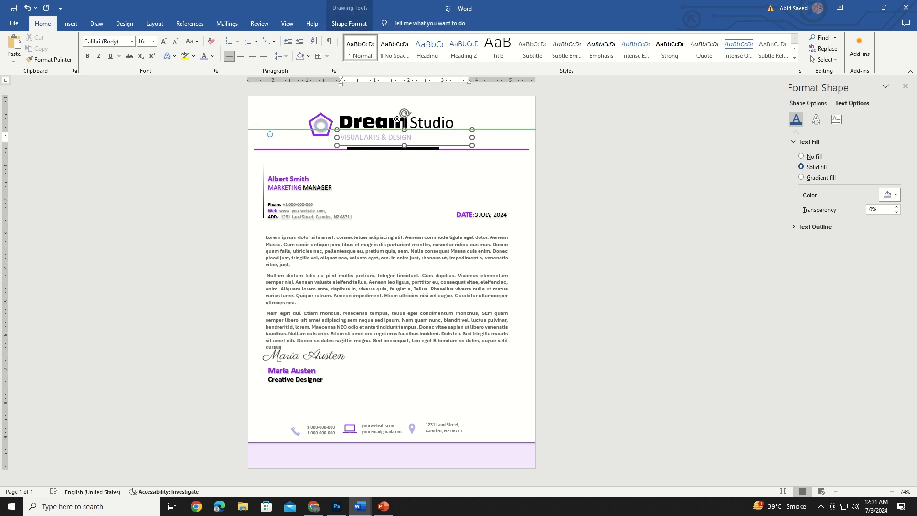
pyautogui.click(395, 168)
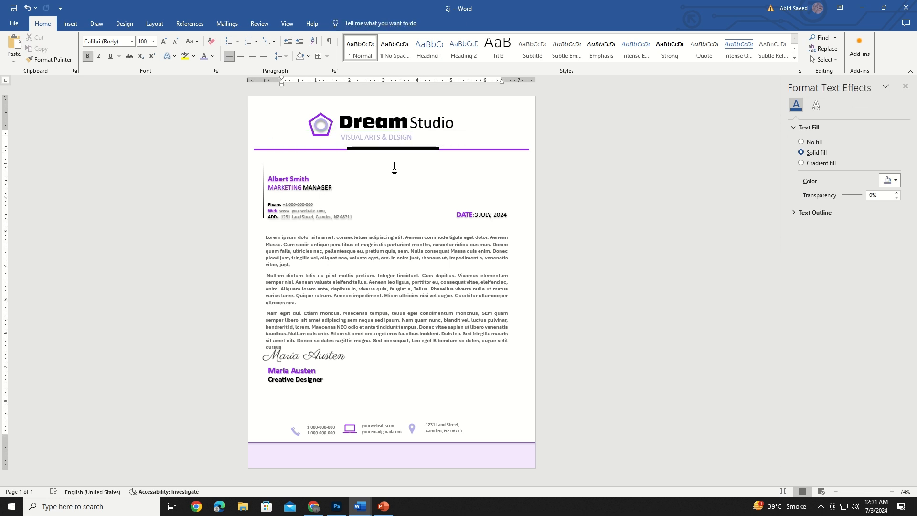
# Step: Adjust the tagline's text box height and align it with the start of the Dream Studio name
pyautogui.click(390, 137)
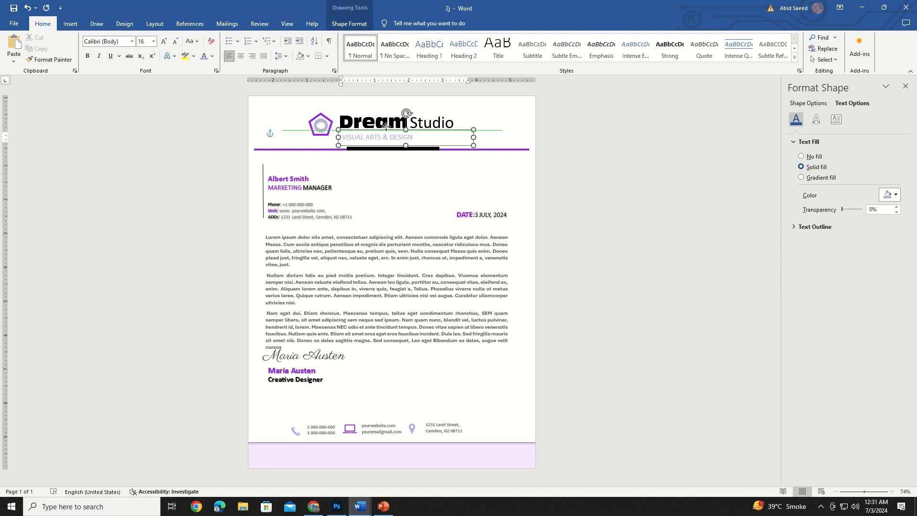
pyautogui.moveTo(405, 146); pyautogui.dragTo(399, 171)
pyautogui.click(404, 129)
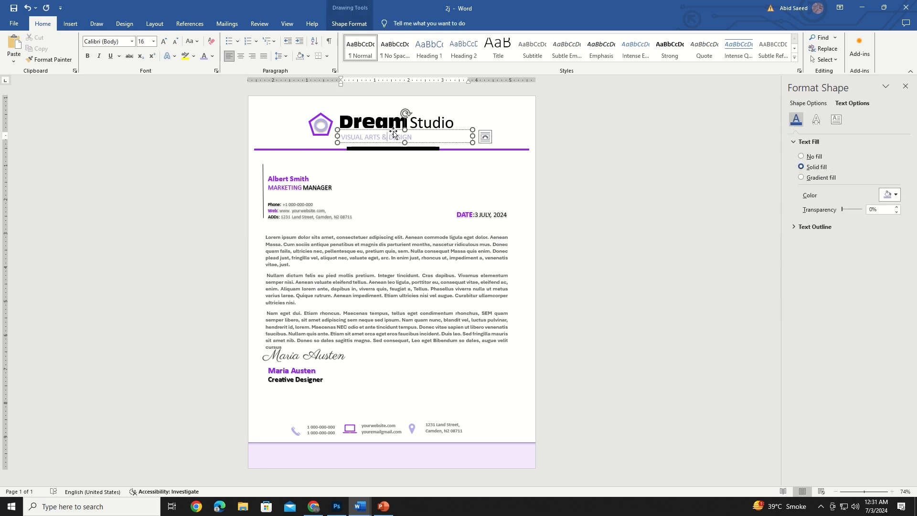
pyautogui.click(396, 168)
pyautogui.click(340, 118)
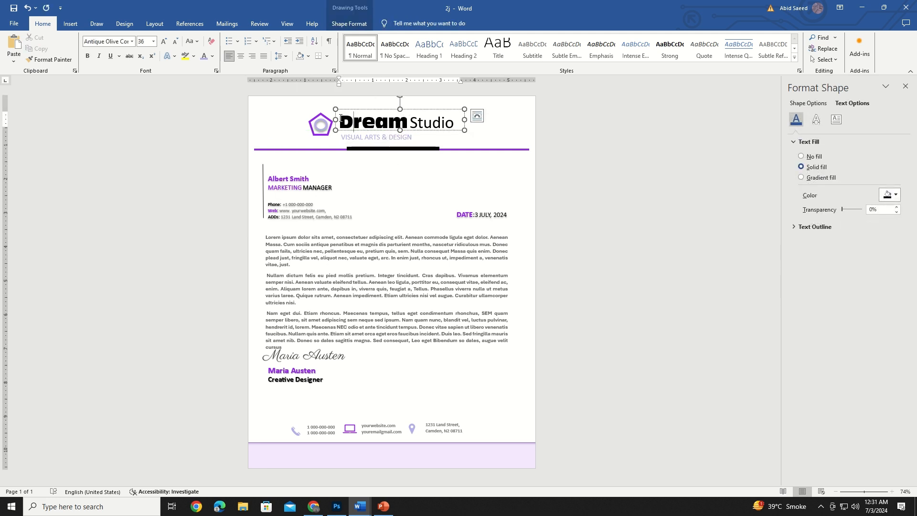
pyautogui.click(362, 140)
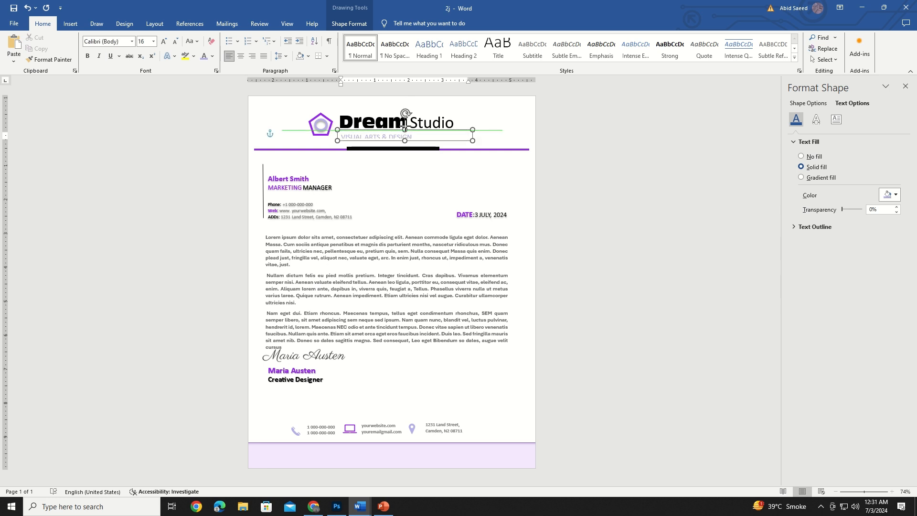
pyautogui.click(419, 201)
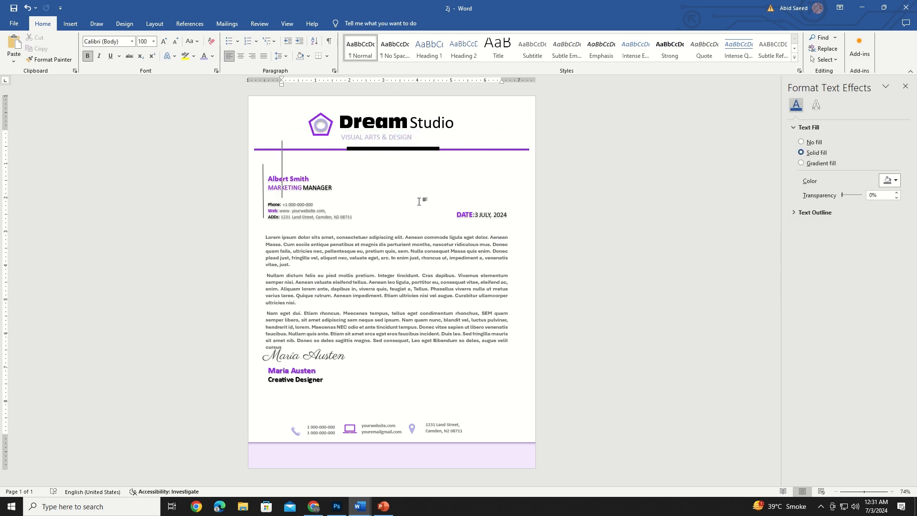
# Step: Try to transfer the "VISUAL ARTS & DESIGN" tagline into an enlarged Dream Studio text box, below the name
pyautogui.click(394, 138)
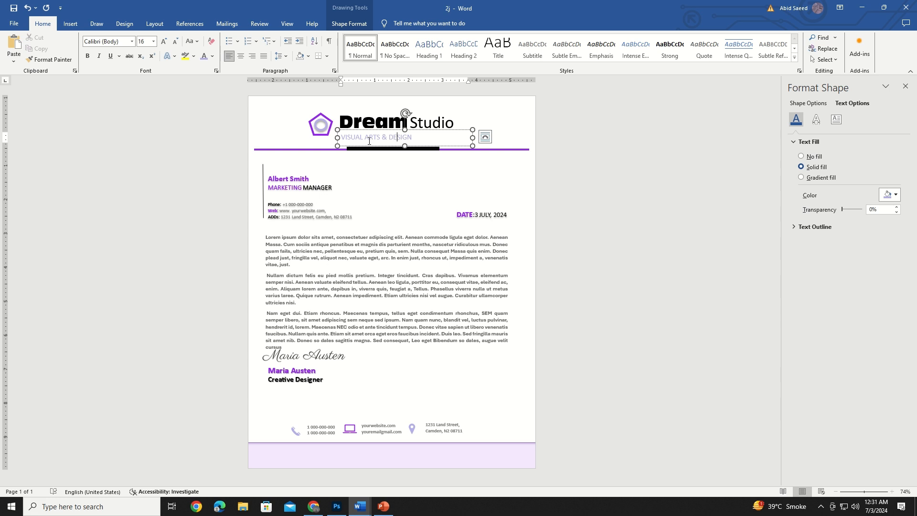
pyautogui.hotkey('ctrl', 'a')
pyautogui.hotkey('ctrl', 'c')
pyautogui.press('BackSpace')
pyautogui.click(375, 122)
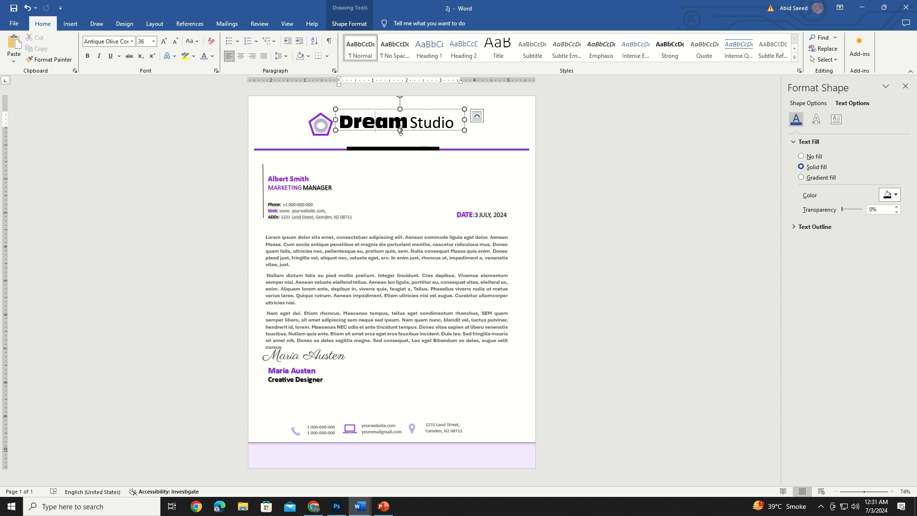
pyautogui.click(348, 136)
pyautogui.click(372, 117)
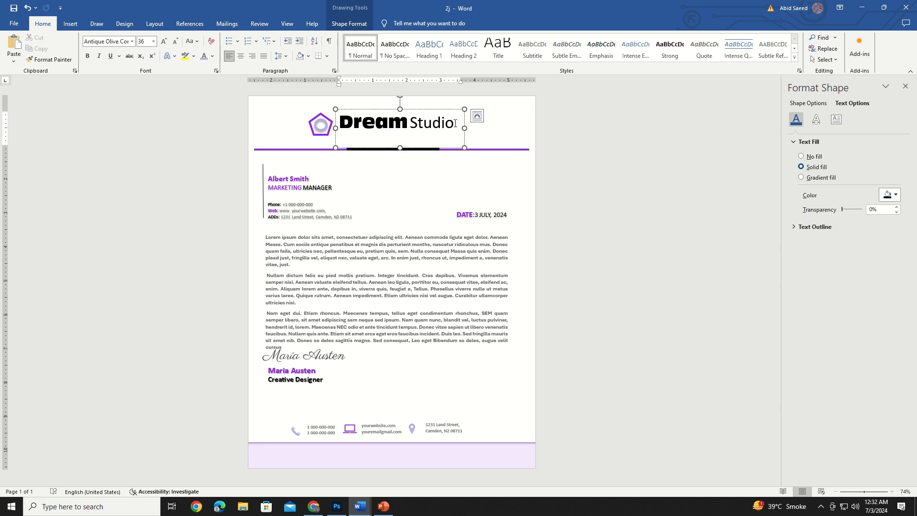
pyautogui.hotkey('ctrl', 'v')
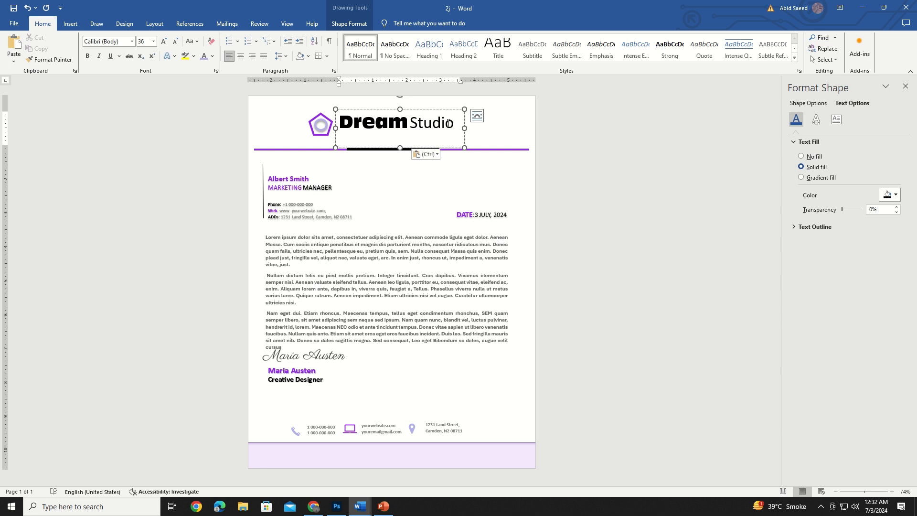
pyautogui.moveTo(400, 148); pyautogui.dragTo(401, 184)
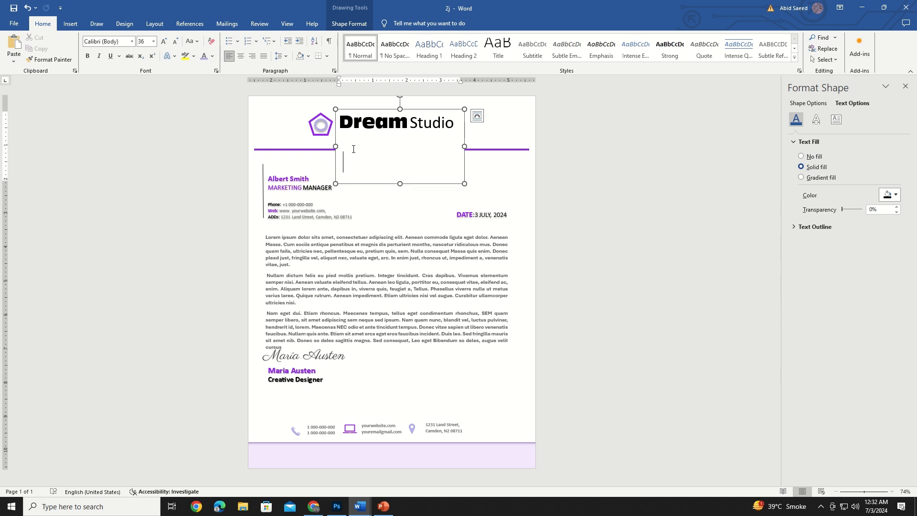
pyautogui.hotkey('ctrl', 'v')
# Step: Try setting the spacing after all text in the Dream Studio box to 0 pt and reducing its line spacing
pyautogui.hotkey('ctrl', 'a')
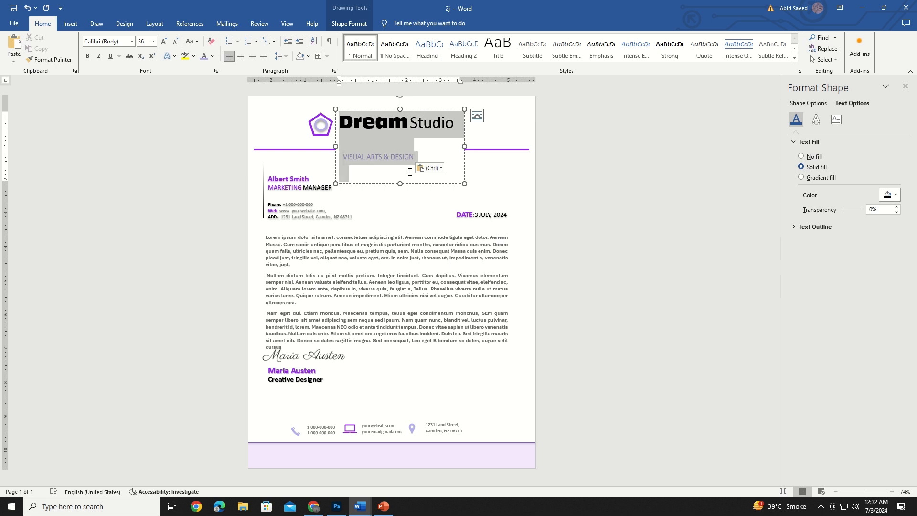
pyautogui.click(282, 56)
pyautogui.click(305, 137)
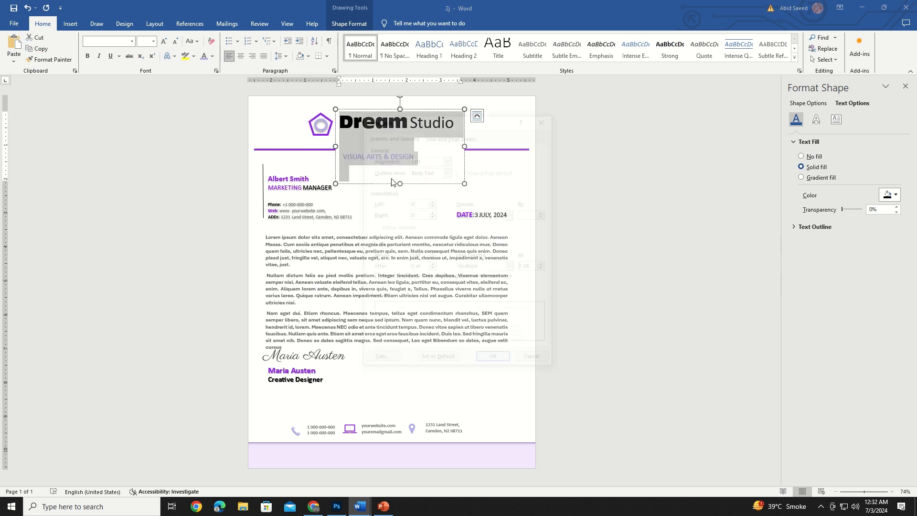
pyautogui.click(432, 270)
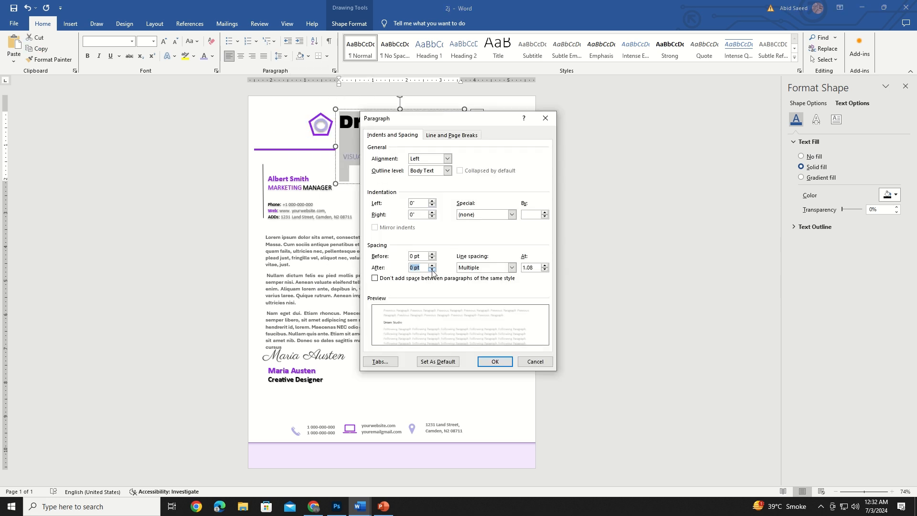
pyautogui.click(545, 269)
pyautogui.click(495, 361)
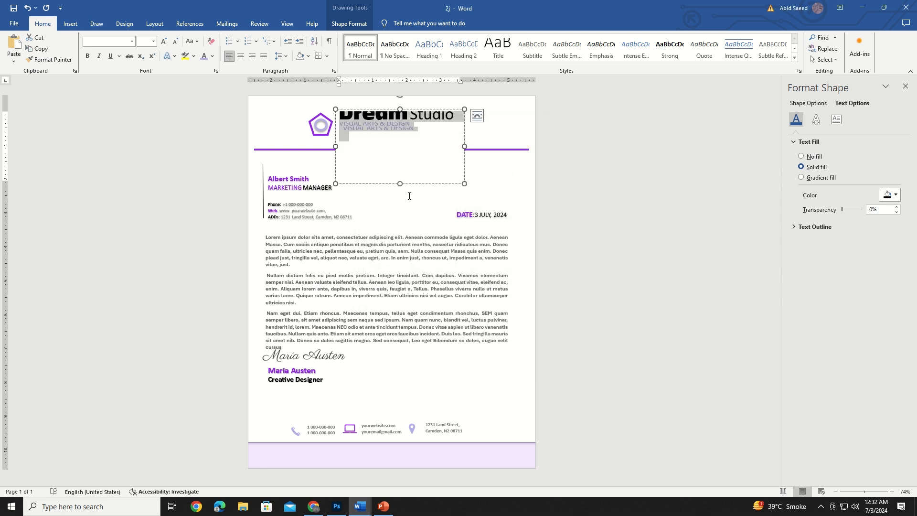
# Step: Try to lower and lengthen the combined name and tagline text box and readjust its paragraph and line spacing
pyautogui.moveTo(399, 108)
pyautogui.mouseDown()
pyautogui.moveTo(398, 94)
pyautogui.moveTo(399, 111)
pyautogui.mouseUp()
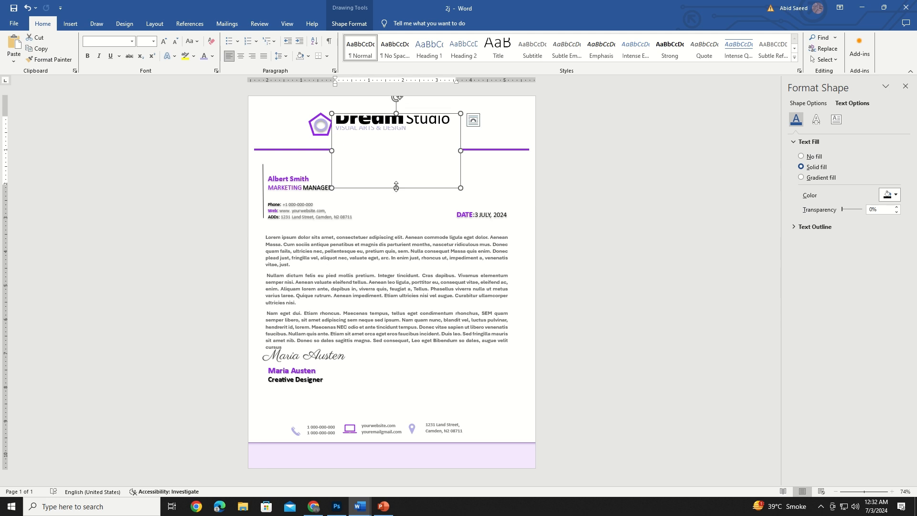
pyautogui.click(381, 127)
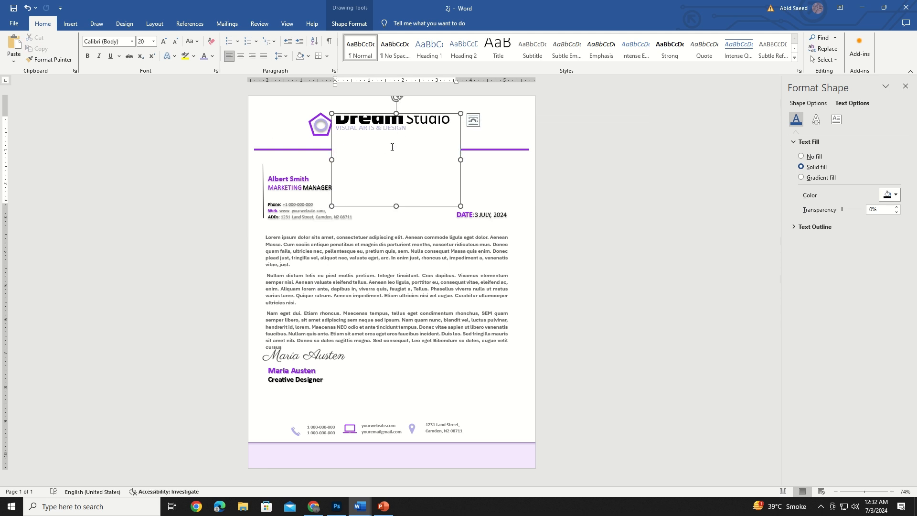
pyautogui.hotkey('ctrl', 'a')
pyautogui.click(279, 56)
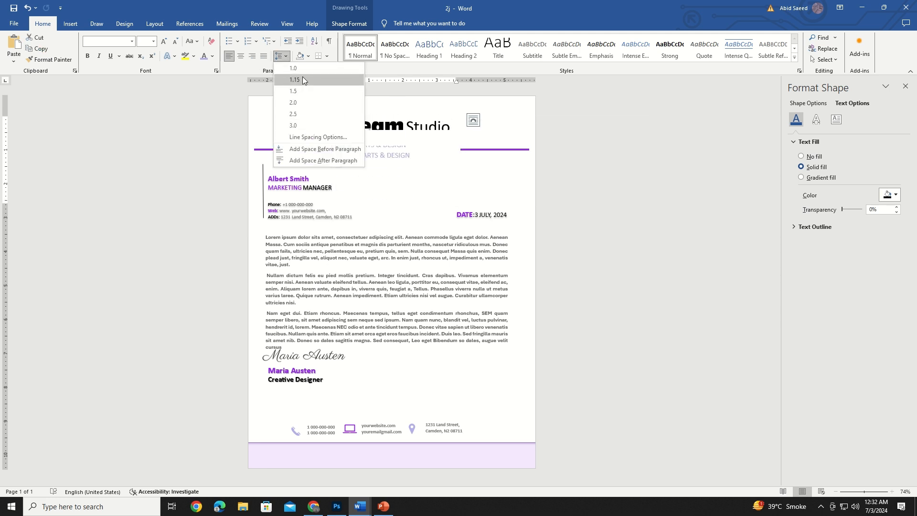
pyautogui.click(299, 136)
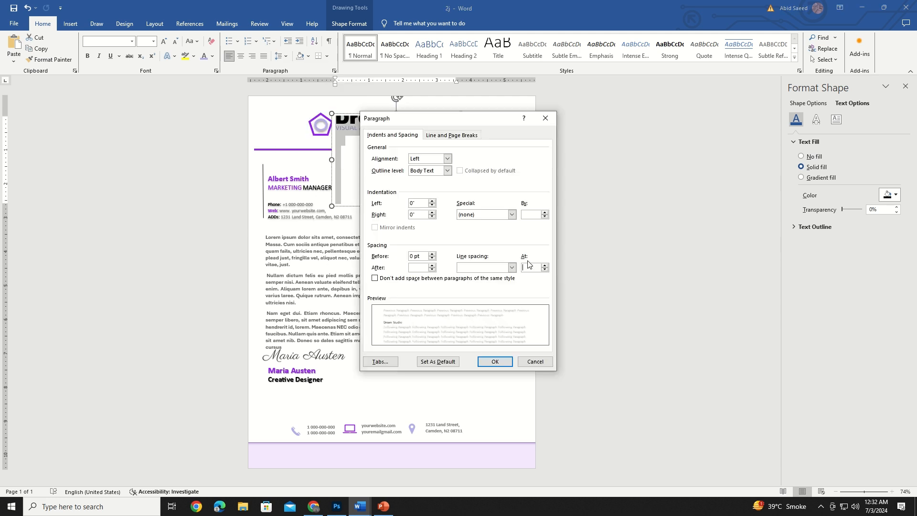
pyautogui.click(432, 270)
pyautogui.press('Return')
pyautogui.click(378, 126)
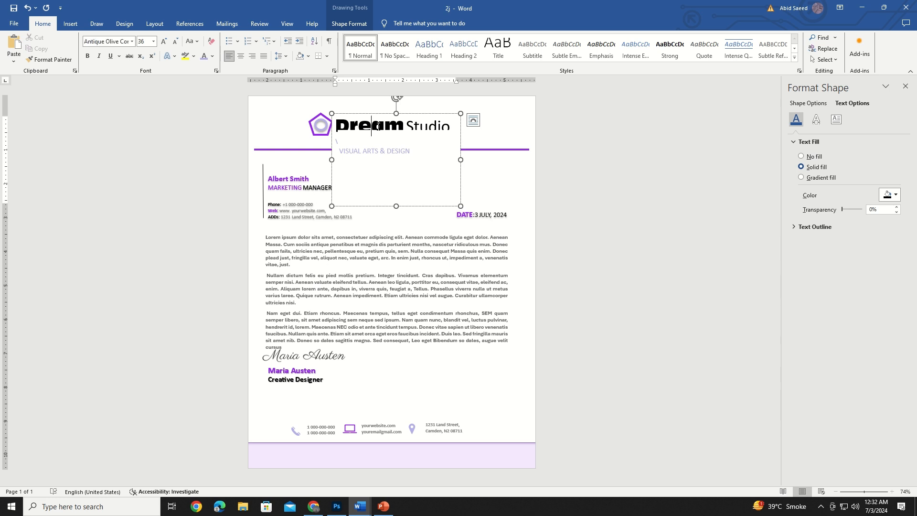
# Step: Undo the spacing, box size and paste changes until the tagline is back in its own text box
pyautogui.hotkey('ctrl', 'z')
pyautogui.hotkey('ctrl', 'z')
pyautogui.hotkey('ctrl', 'z')
pyautogui.hotkey('ctrl', 'z')
pyautogui.hotkey('ctrl', 'z')
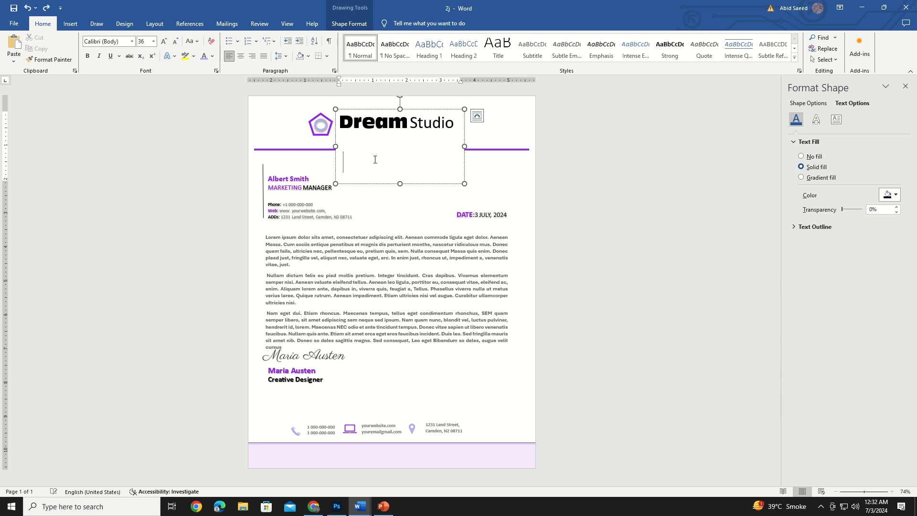
pyautogui.hotkey('ctrl', 'z')
pyautogui.hotkey('ctrl', 'z')
pyautogui.hotkey('ctrl', 'z')
pyautogui.hotkey('ctrl', 'z')
pyautogui.click(388, 183)
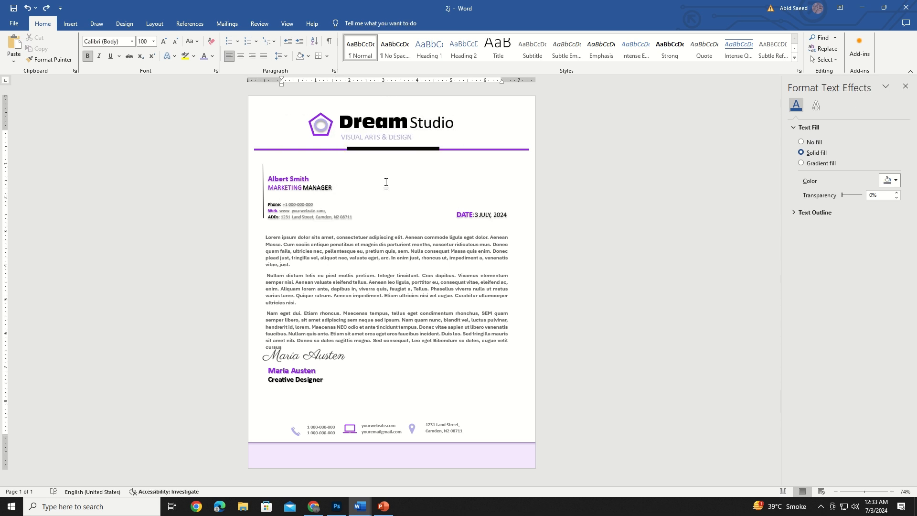
# Step: Cut the "VISUAL ARTS & DESIGN" text from its text box and move the emptied box down out of the header
pyautogui.click(351, 139)
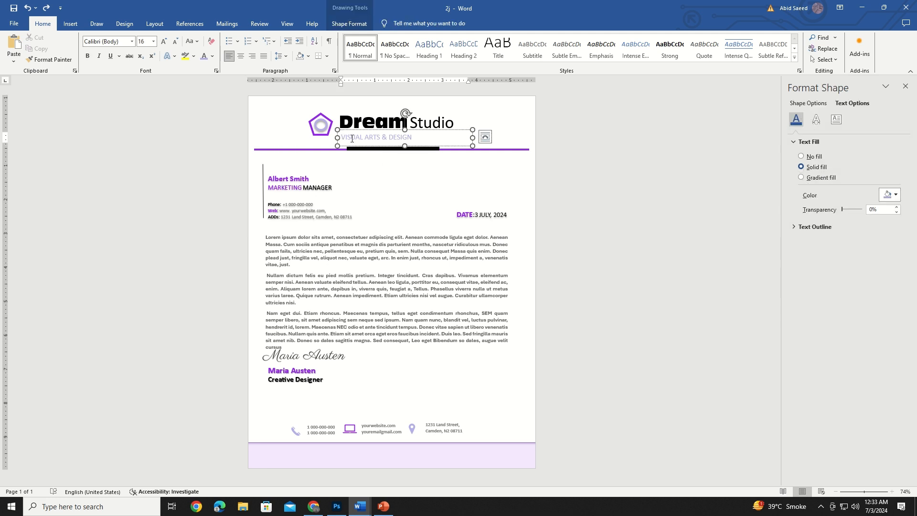
pyautogui.moveTo(351, 138); pyautogui.dragTo(412, 134)
pyautogui.rightClick(412, 134)
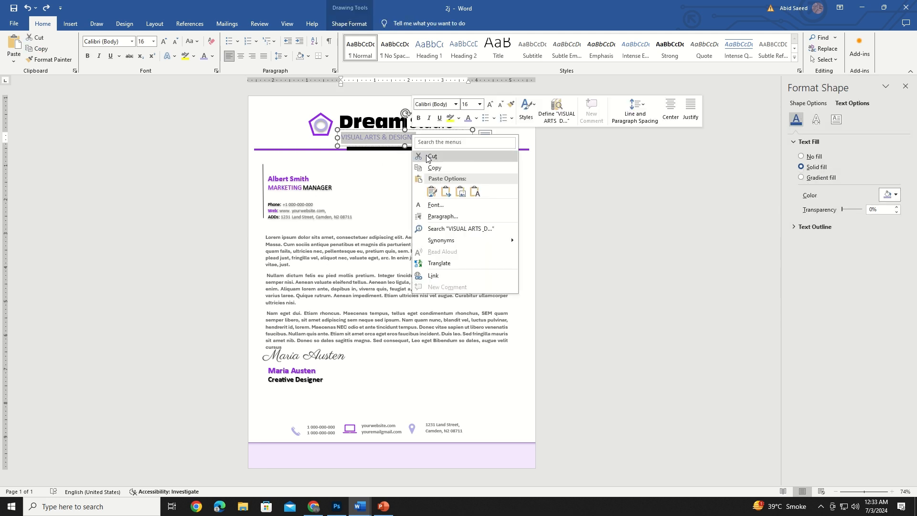
pyautogui.click(431, 156)
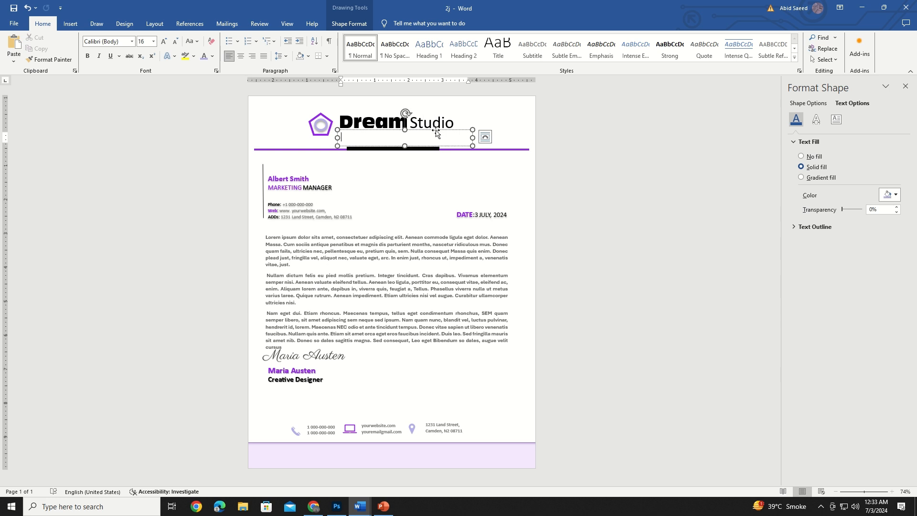
pyautogui.moveTo(425, 129); pyautogui.dragTo(414, 206)
# Step: Extend the Dream Studio text box down to the header line and paste the tagline on a new line below the name
pyautogui.click(400, 129)
pyautogui.click(456, 122)
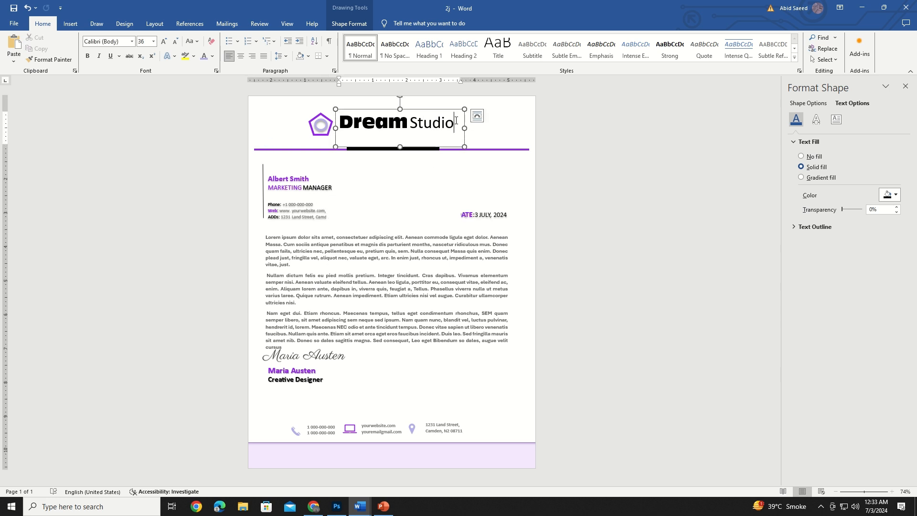
pyautogui.press('Return')
pyautogui.hotkey('ctrl', 'v')
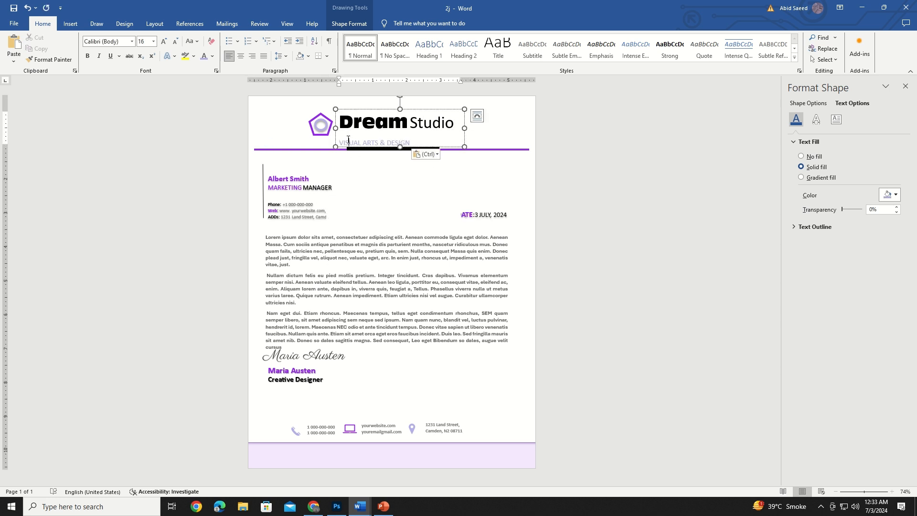
# Step: Set the pasted tagline's line spacing to Multiple at 1 and reduce the space after the paragraph
pyautogui.tripleClick(376, 144)
pyautogui.click(279, 56)
pyautogui.click(287, 116)
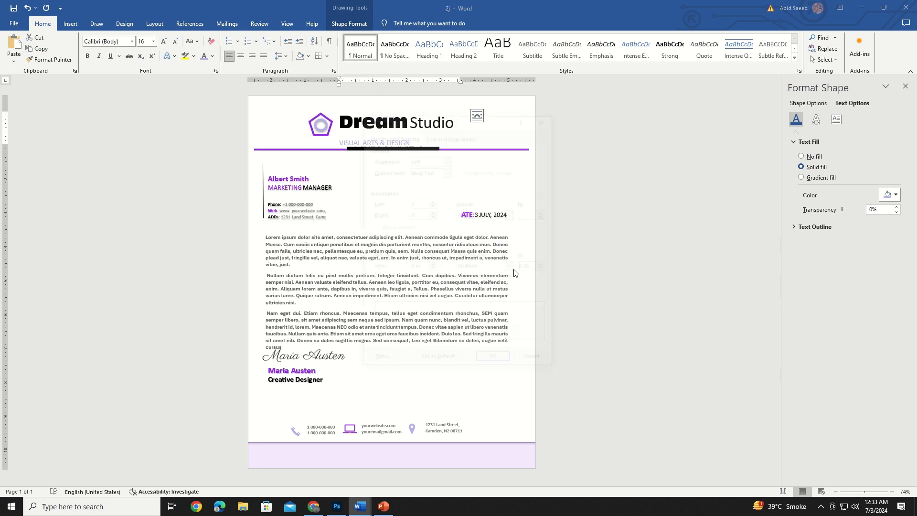
pyautogui.click(545, 269)
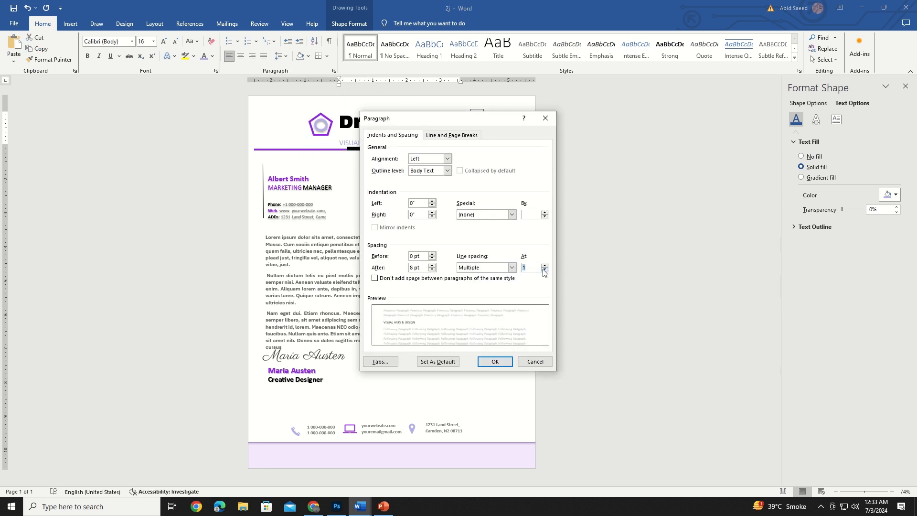
pyautogui.click(432, 270)
pyautogui.click(432, 270)
pyautogui.click(495, 361)
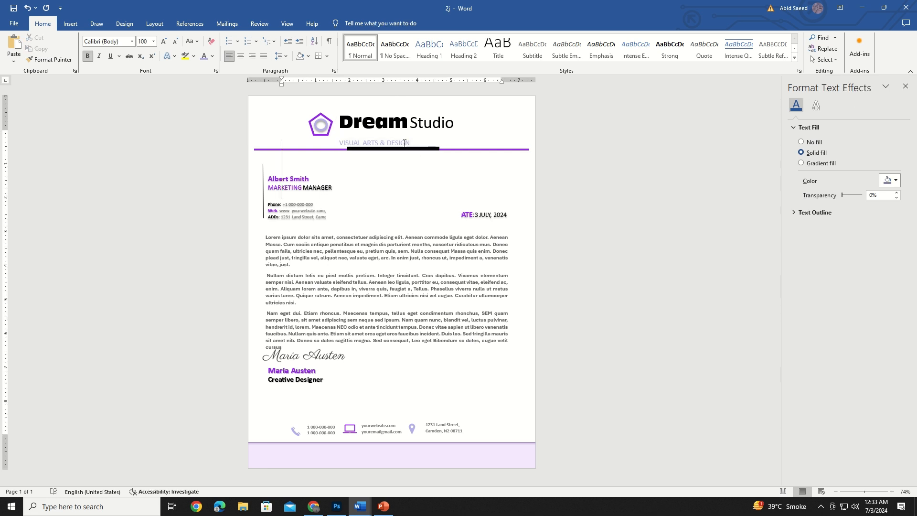
# Step: Set the spacing after both the Dream Studio name and the tagline to 0 pt to bring them closer together
pyautogui.click(335, 124)
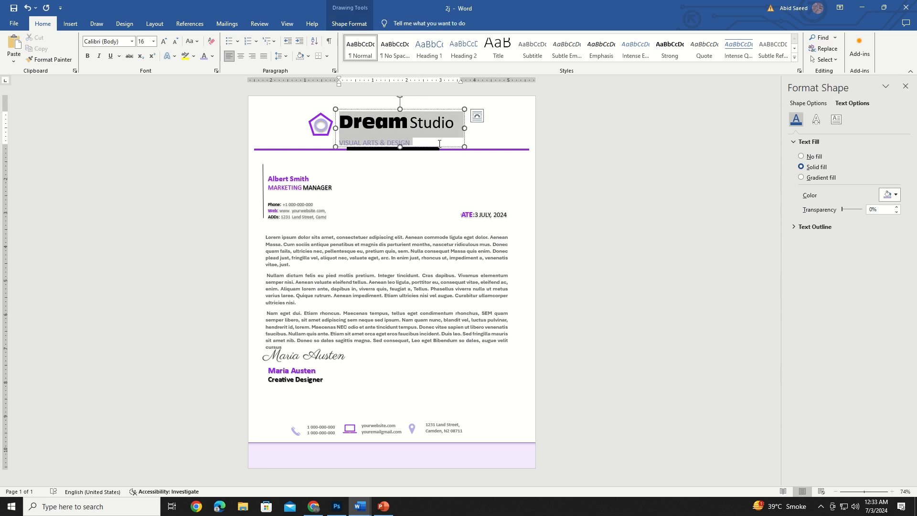
pyautogui.click(280, 56)
pyautogui.click(304, 137)
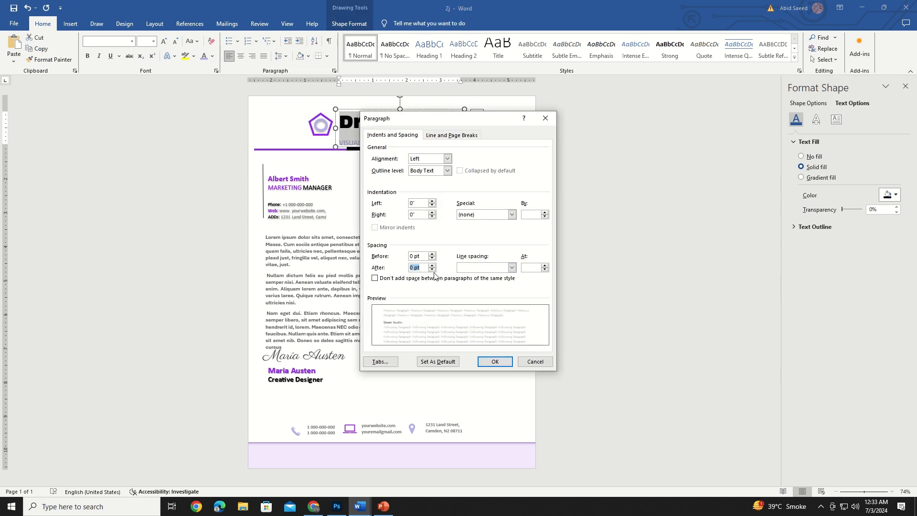
pyautogui.click(495, 362)
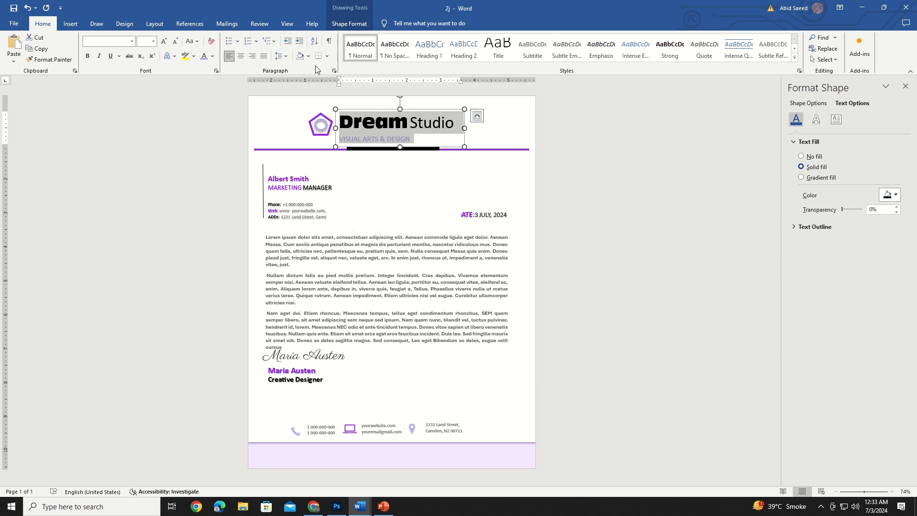
# Step: Set the line spacing of the Dream Studio name and tagline to At least 0.9
pyautogui.click(280, 56)
pyautogui.click(304, 138)
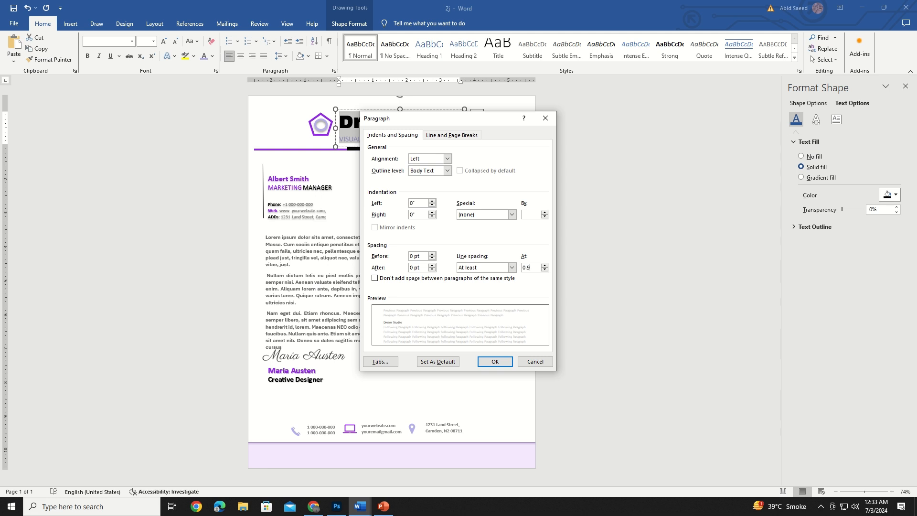
pyautogui.click(496, 362)
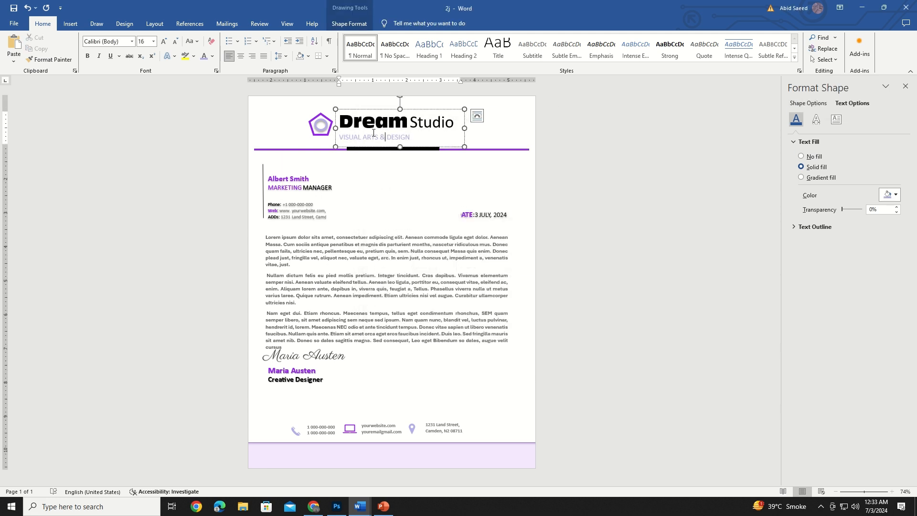
pyautogui.click(419, 192)
# Step: Check the paragraph spacing settings of the Dream Studio name and tagline
pyautogui.click(345, 121)
pyautogui.hotkey('ctrl', 'a')
pyautogui.click(286, 57)
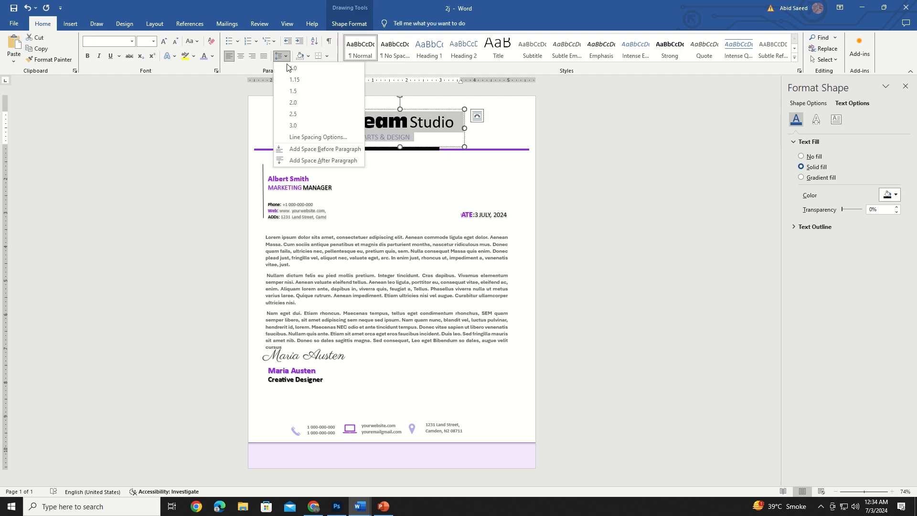
pyautogui.click(318, 137)
pyautogui.click(496, 364)
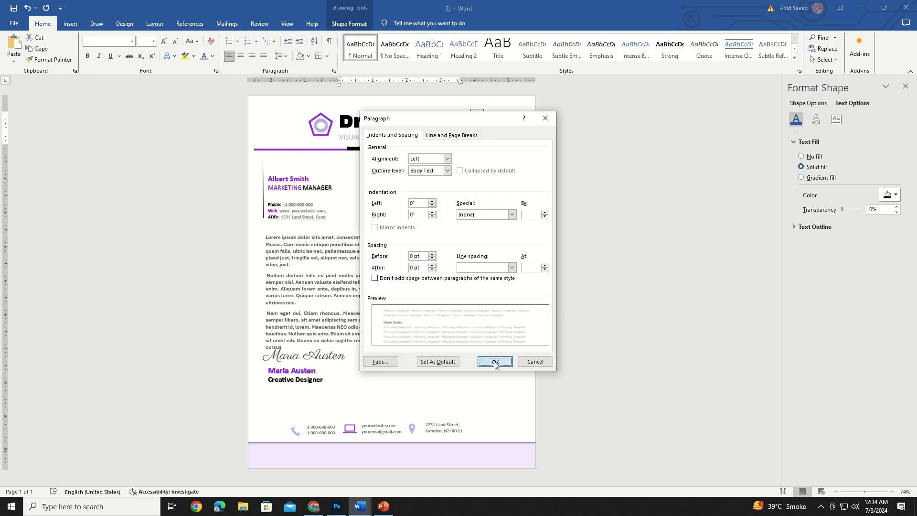
pyautogui.click(358, 188)
pyautogui.click(438, 183)
pyautogui.click(402, 122)
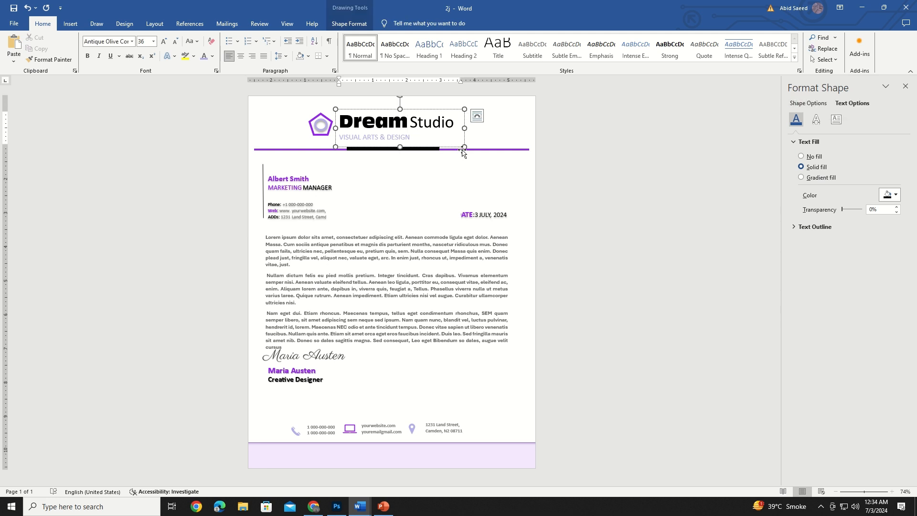
pyautogui.click(420, 185)
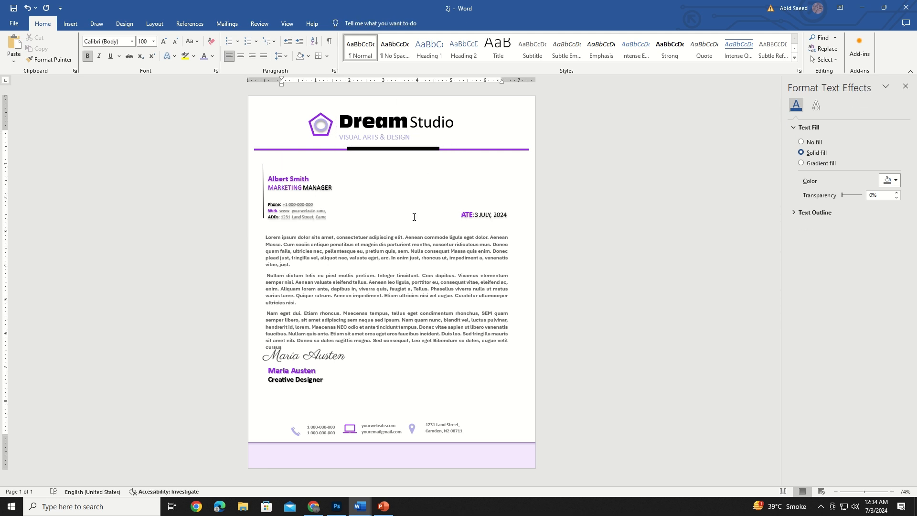
# Step: Draw a narrow vertical bar just past the Dream Studio name, crossing the header line, about 2.35" high and 0.1" wide
pyautogui.click(70, 23)
pyautogui.click(134, 57)
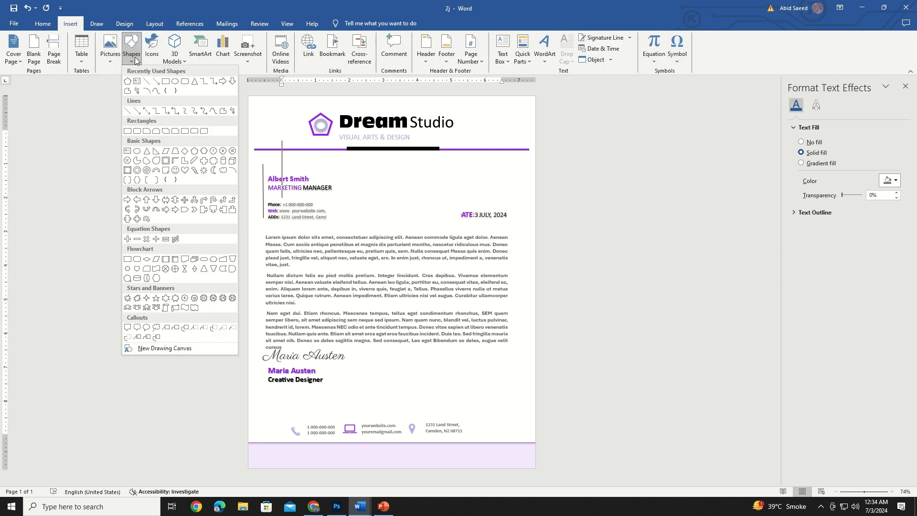
pyautogui.click(187, 81)
pyautogui.moveTo(484, 105)
pyautogui.mouseDown()
pyautogui.moveTo(535, 207)
pyautogui.moveTo(493, 221)
pyautogui.mouseUp()
pyautogui.moveTo(487, 178); pyautogui.dragTo(462, 171)
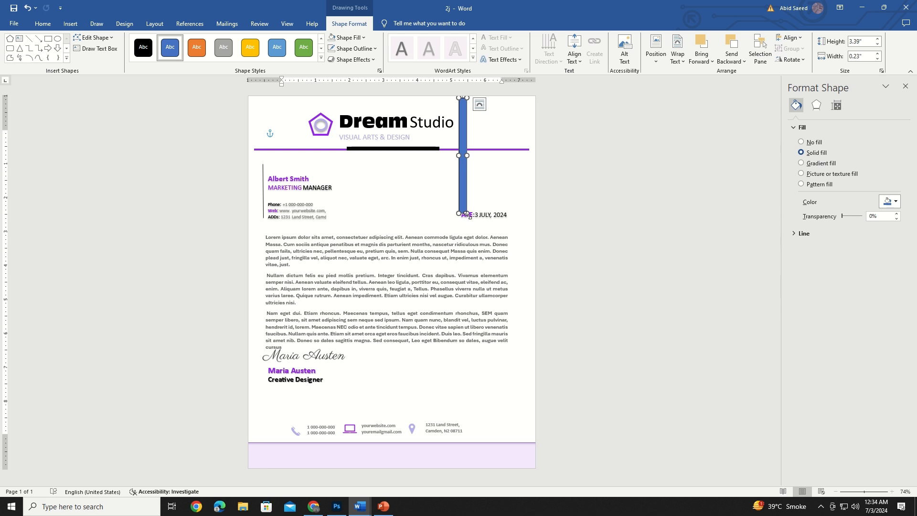
pyautogui.moveTo(468, 214); pyautogui.dragTo(458, 173)
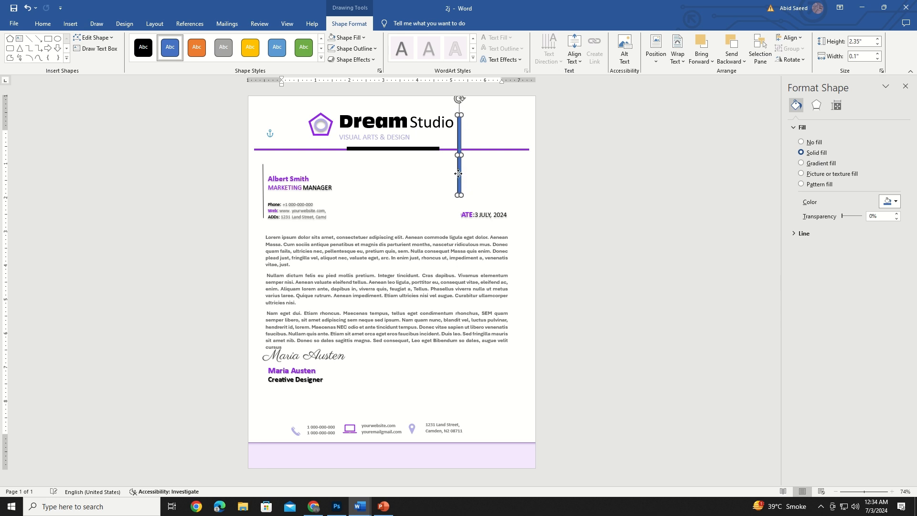
# Step: Fill the vertical bar with the recent light purple and remove its outline
pyautogui.click(335, 38)
pyautogui.click(331, 173)
pyautogui.click(353, 48)
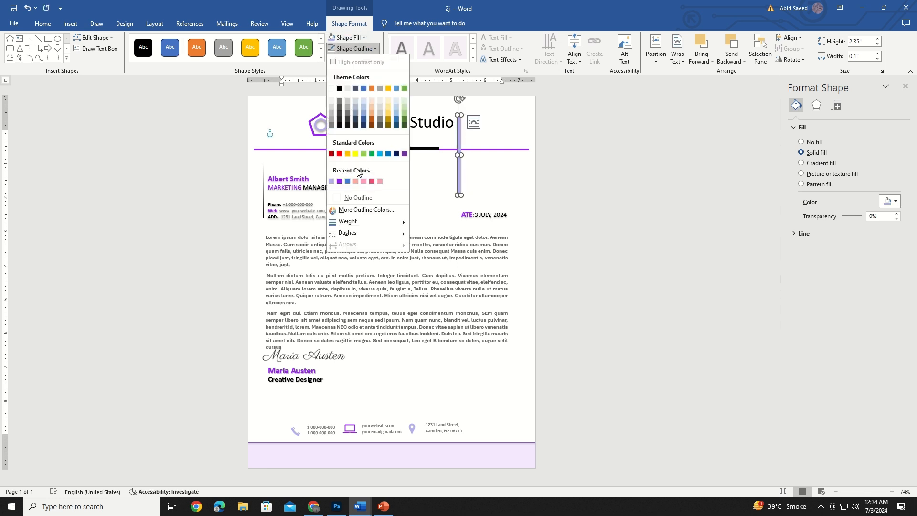
pyautogui.click(359, 197)
pyautogui.click(353, 59)
pyautogui.moveTo(356, 74)
pyautogui.click(448, 190)
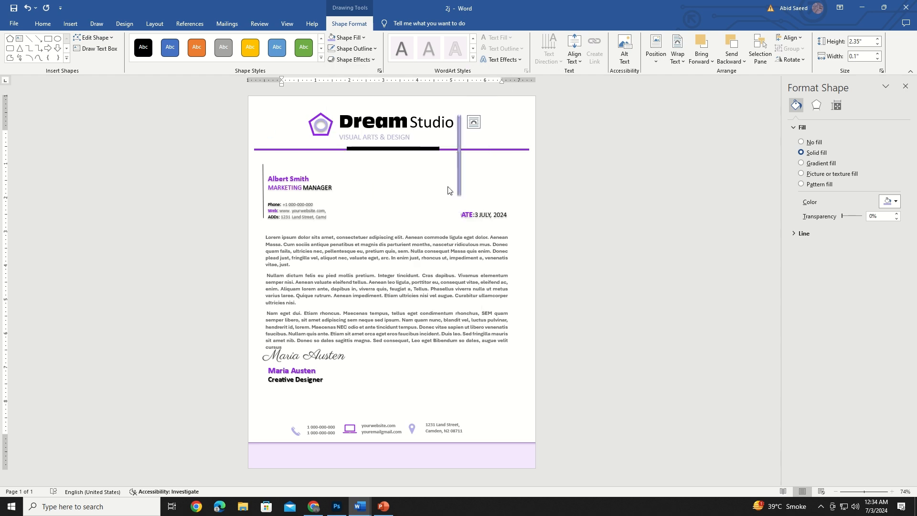
# Step: Duplicate the vertical bar and place both side by side at 0.05" wide, with one shortened to about 2.09" high
pyautogui.click(459, 187)
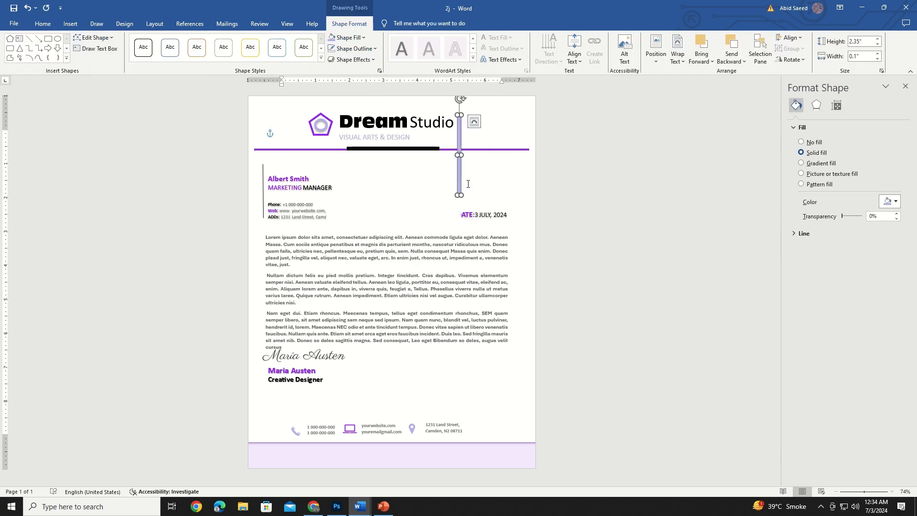
pyautogui.hotkey('ctrl', 'c')
pyautogui.hotkey('ctrl', 'v')
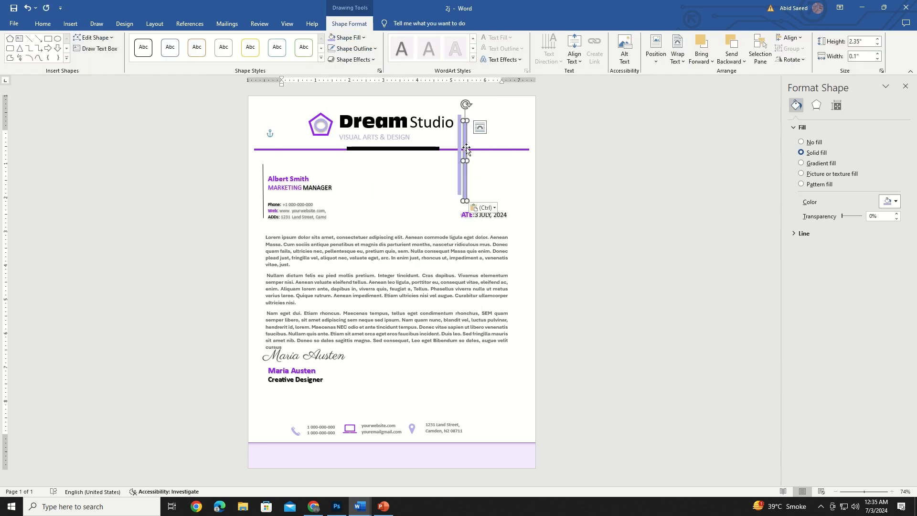
pyautogui.moveTo(466, 148); pyautogui.dragTo(467, 158)
pyautogui.moveTo(467, 210); pyautogui.dragTo(462, 184)
pyautogui.click(460, 189)
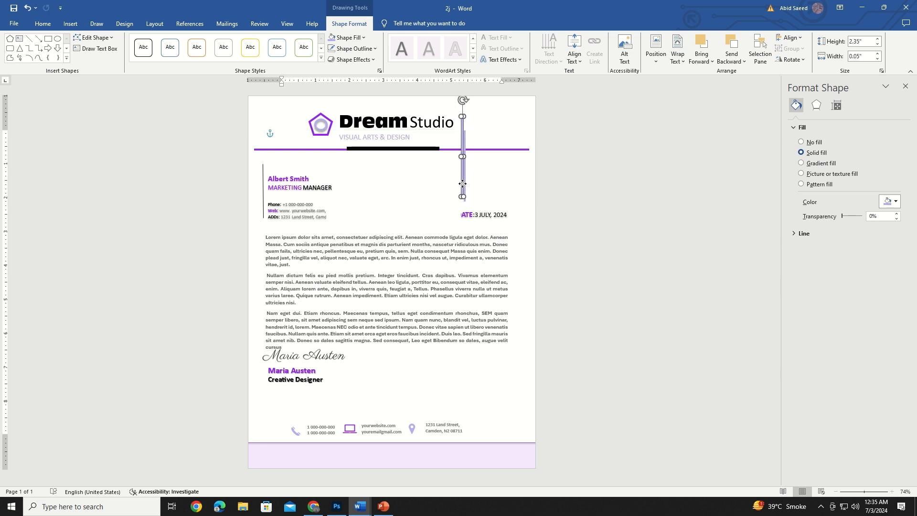
pyautogui.click(473, 196)
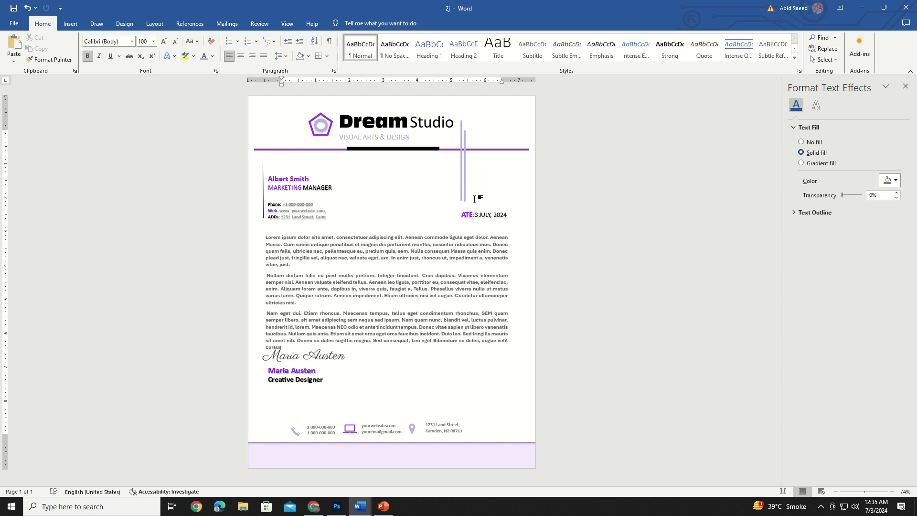
# Step: Try to move the shorter vertical bar into the footer band
pyautogui.click(467, 188)
pyautogui.click(421, 447)
pyautogui.click(422, 453)
pyautogui.rightClick(424, 457)
pyautogui.click(448, 311)
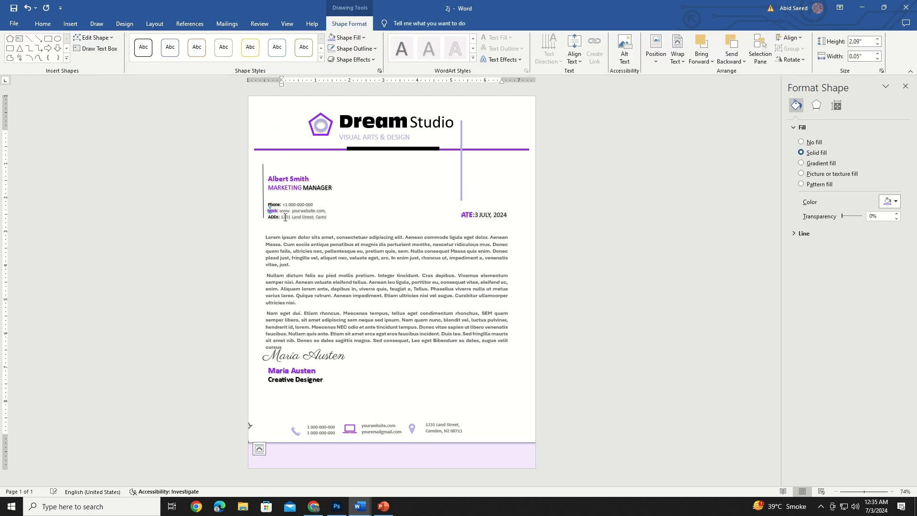
pyautogui.click(441, 403)
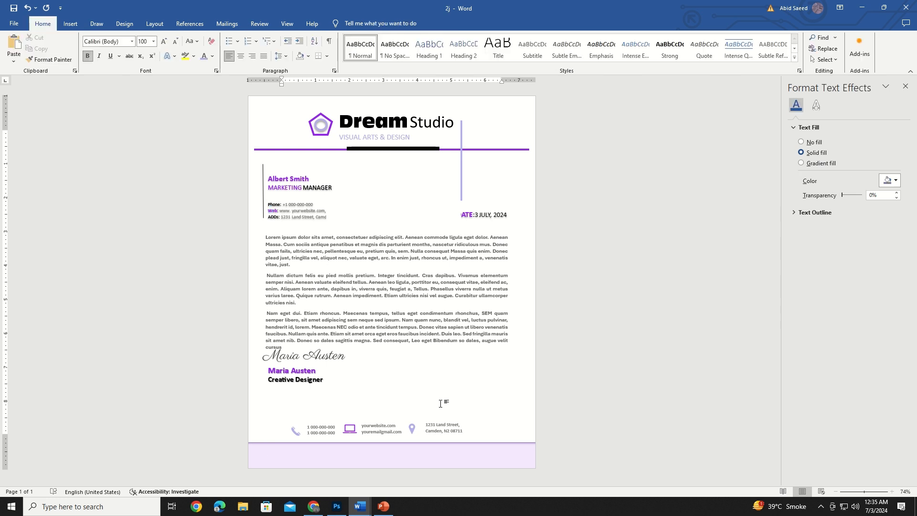
pyautogui.click(483, 214)
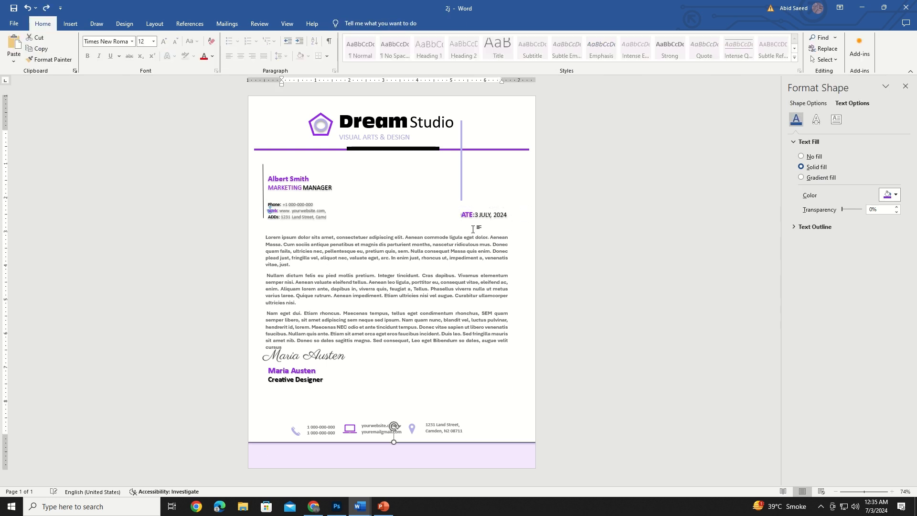
pyautogui.hotkey('ctrl', 'z')
pyautogui.hotkey('ctrl', 'z')
pyautogui.hotkey('ctrl', 'z')
# Step: Widen the date text box to fit the full DATE label and extend the body text box slightly toward the right margin
pyautogui.click(470, 215)
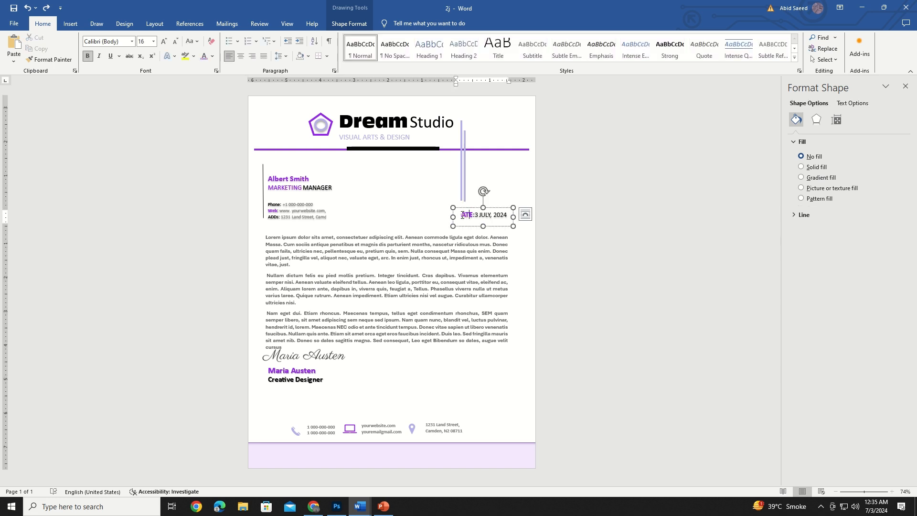
pyautogui.moveTo(447, 216); pyautogui.dragTo(520, 216)
pyautogui.click(499, 254)
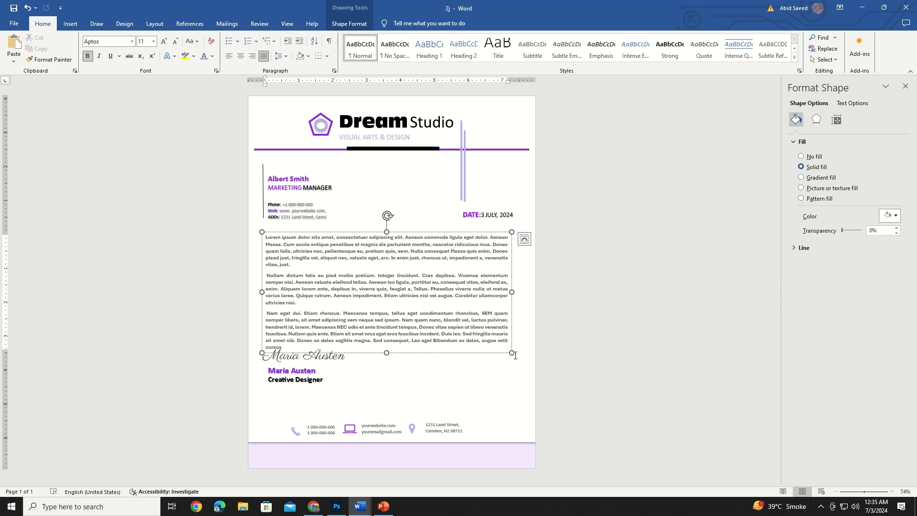
pyautogui.moveTo(512, 354); pyautogui.dragTo(519, 353)
# Step: Delete the shorter of the two vertical bars crossing the header line
pyautogui.click(522, 212)
pyautogui.click(465, 192)
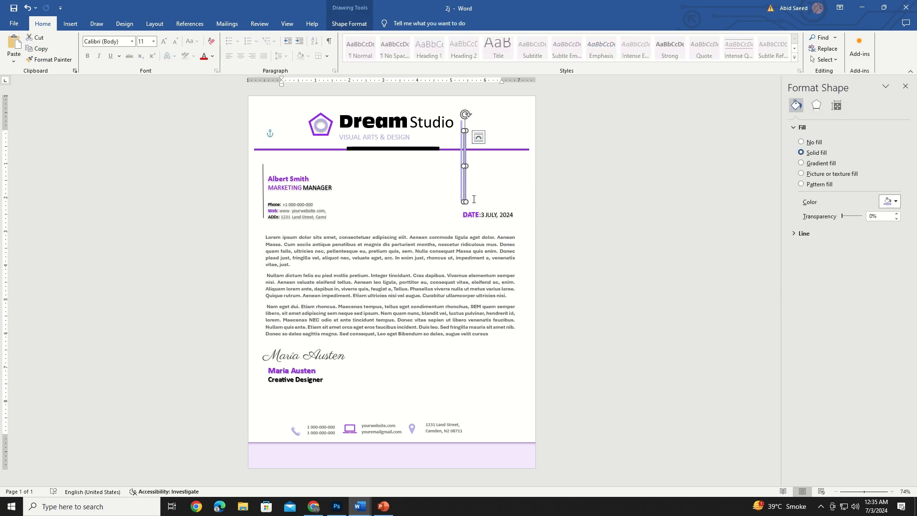
pyautogui.press('Delete')
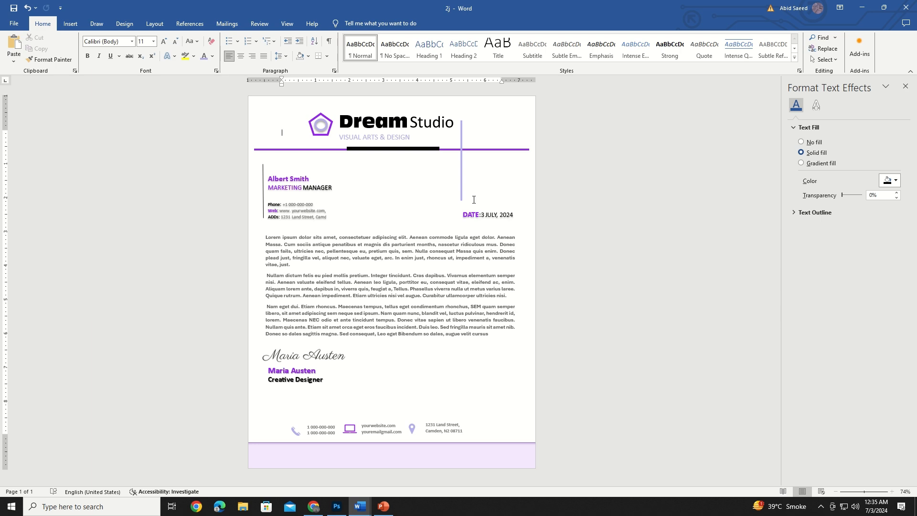
# Step: Draw a wide rounded rectangle about 7.1" by 0.42" inside the light purple footer band
pyautogui.click(70, 23)
pyautogui.click(131, 50)
pyautogui.click(164, 85)
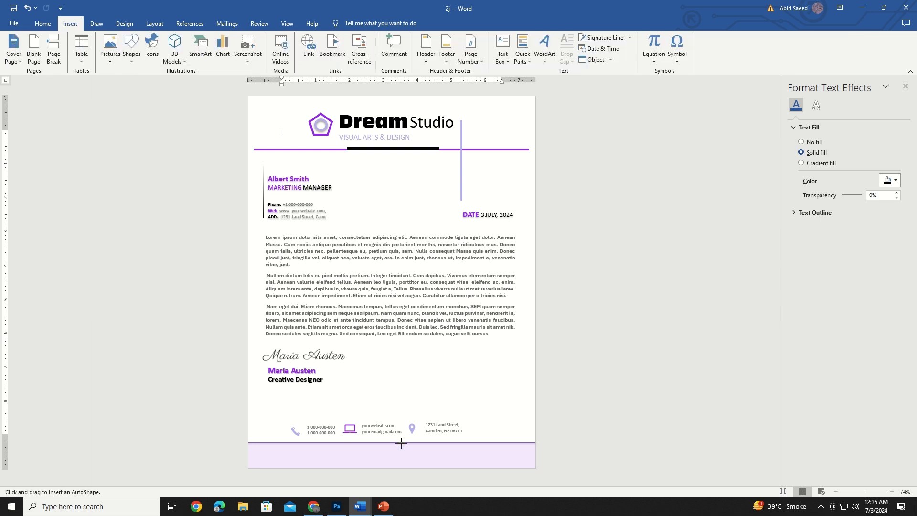
pyautogui.moveTo(280, 451); pyautogui.dragTo(512, 462)
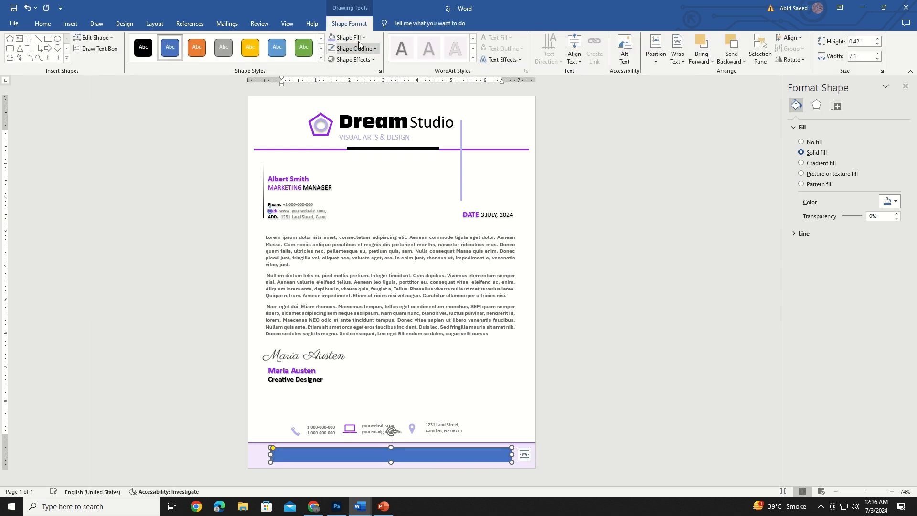
# Step: Fill the footer's rounded rectangle with the recent light purple and remove its outline
pyautogui.click(363, 38)
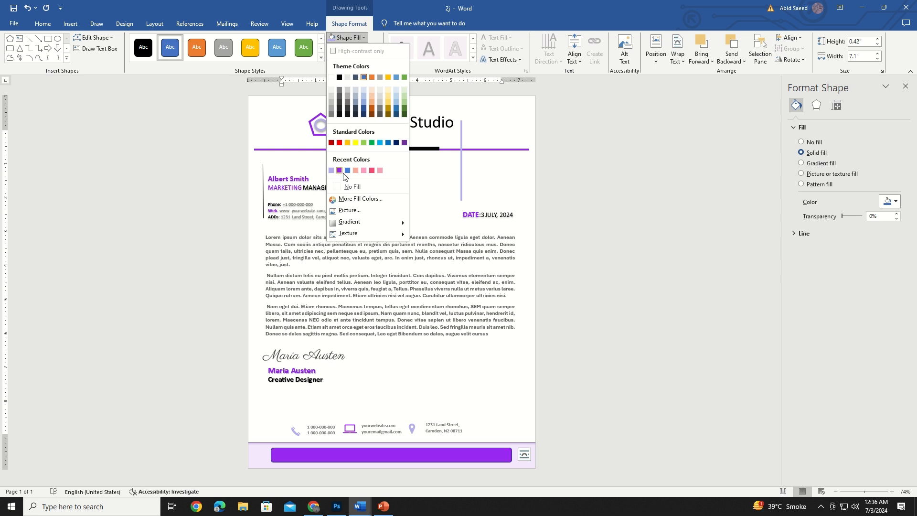
pyautogui.click(331, 170)
pyautogui.click(353, 49)
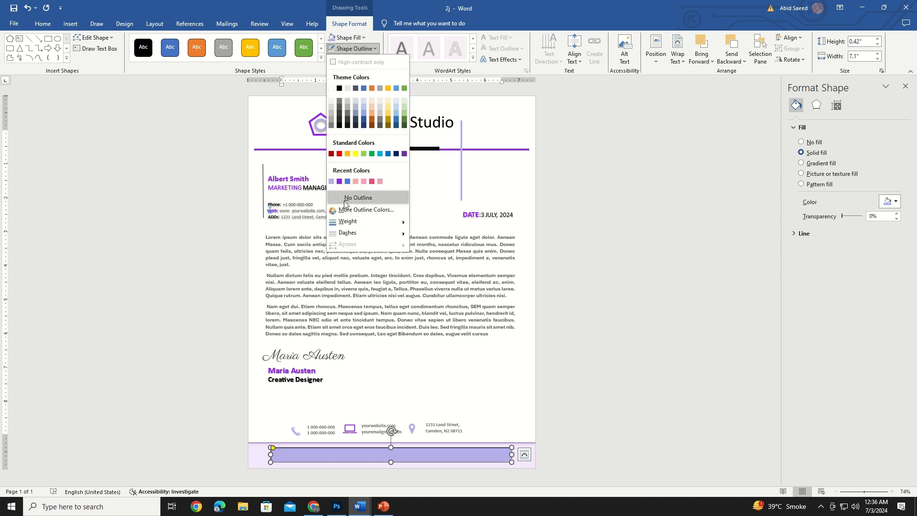
pyautogui.click(344, 198)
pyautogui.click(504, 407)
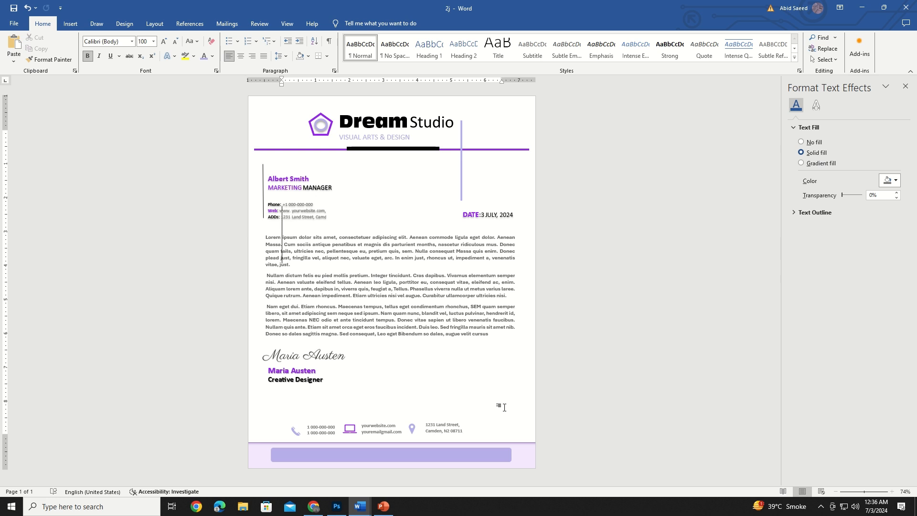